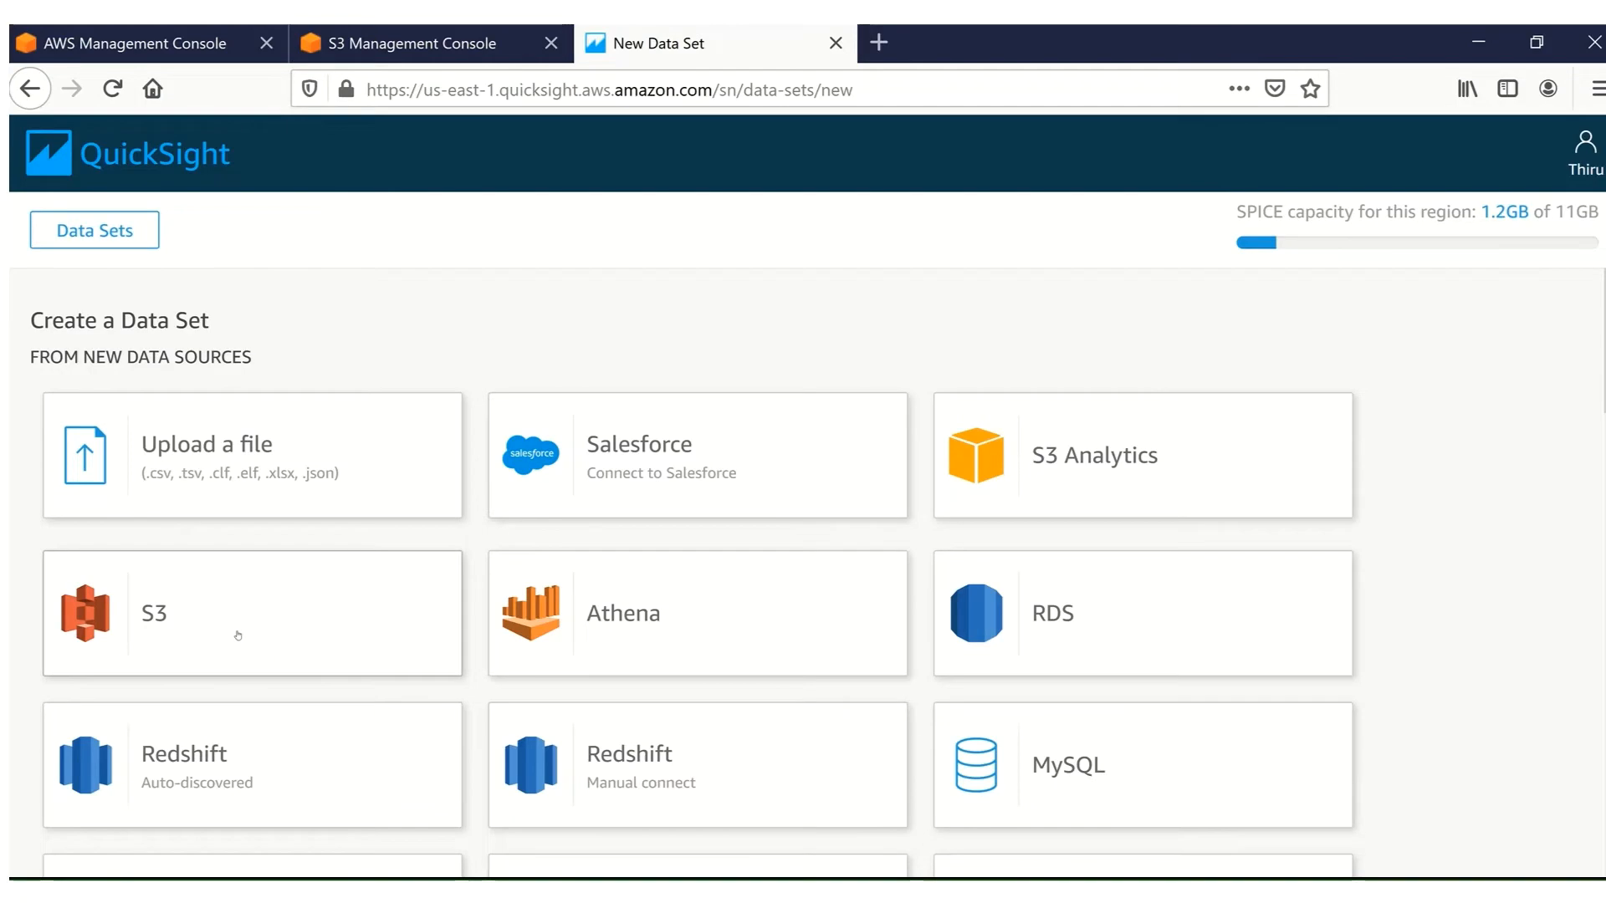
Start a new S3 data source and name it banking-fraud-detection.
click(238, 634)
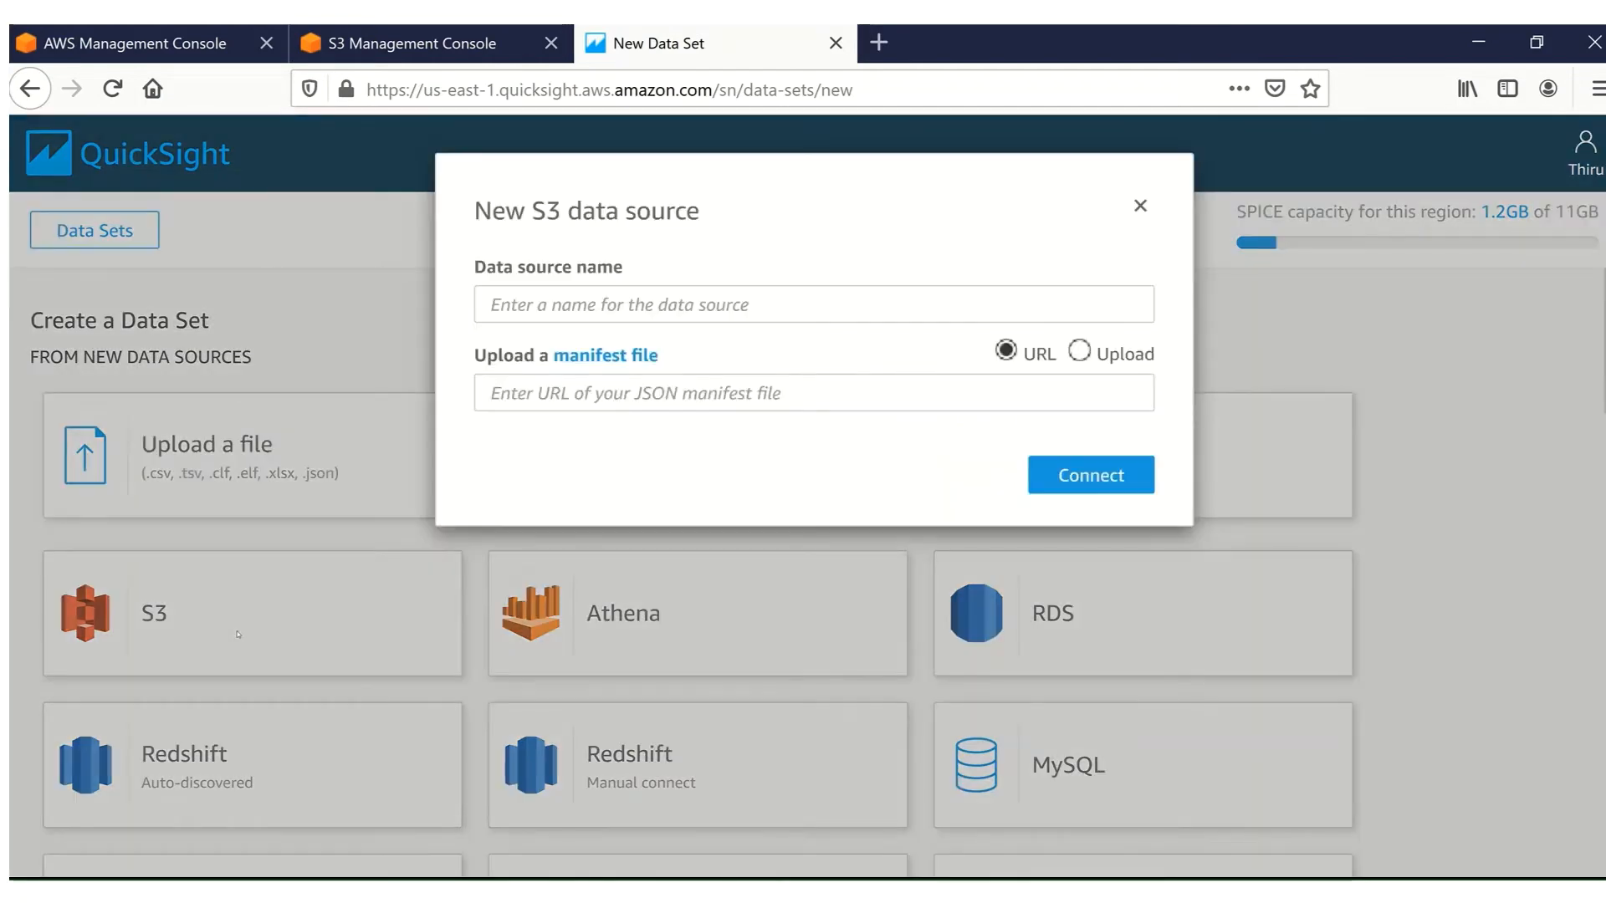
click(549, 304)
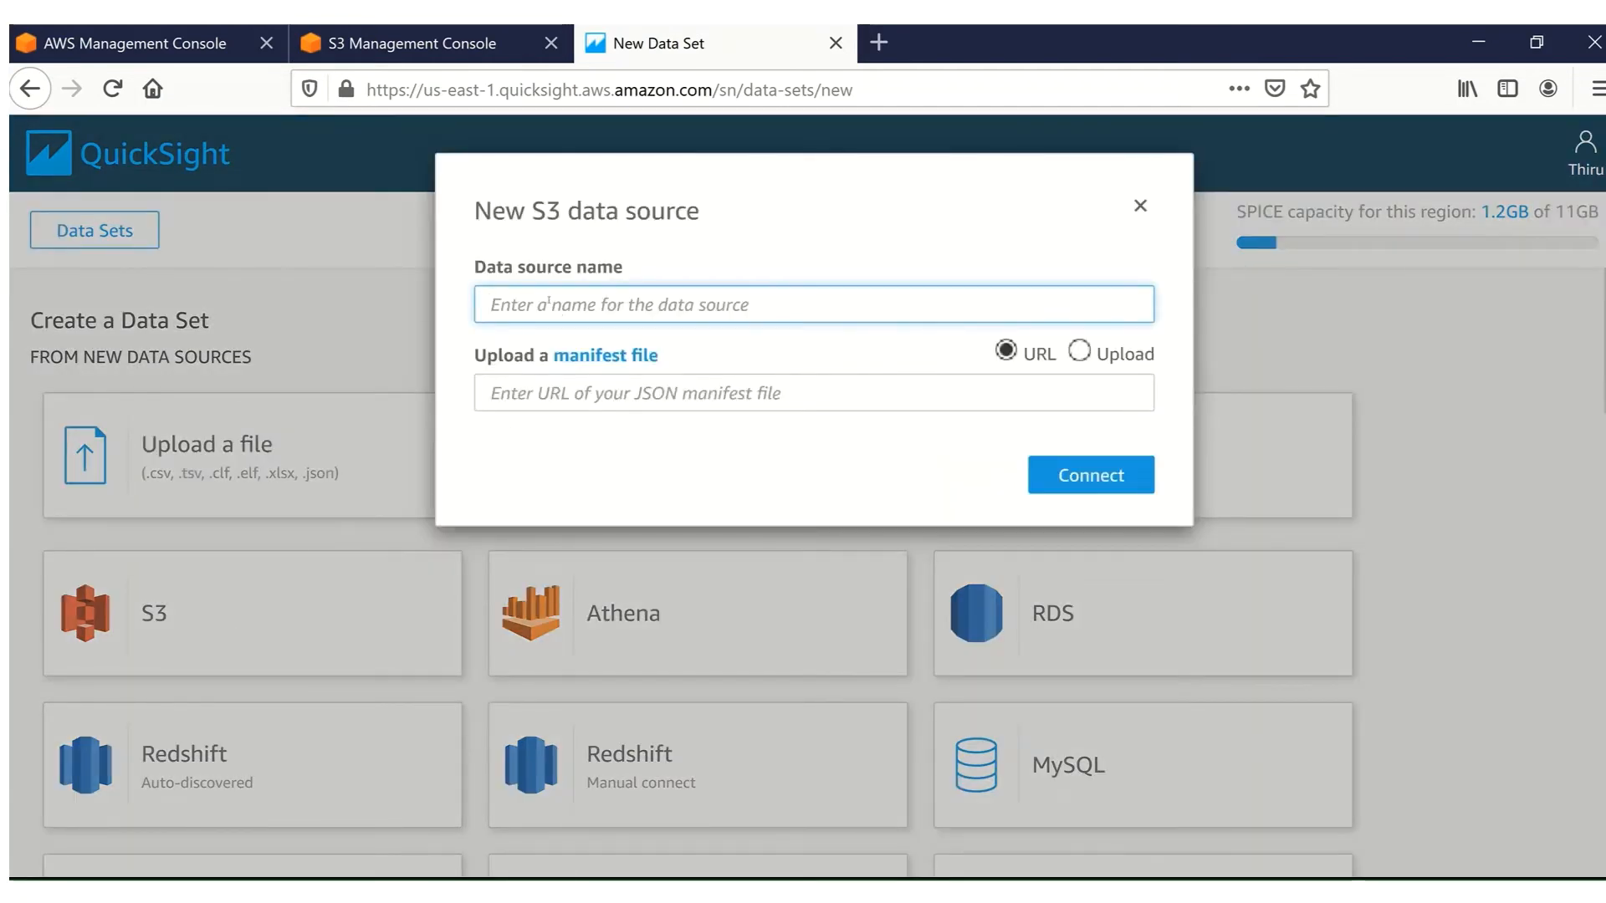
text(ba)
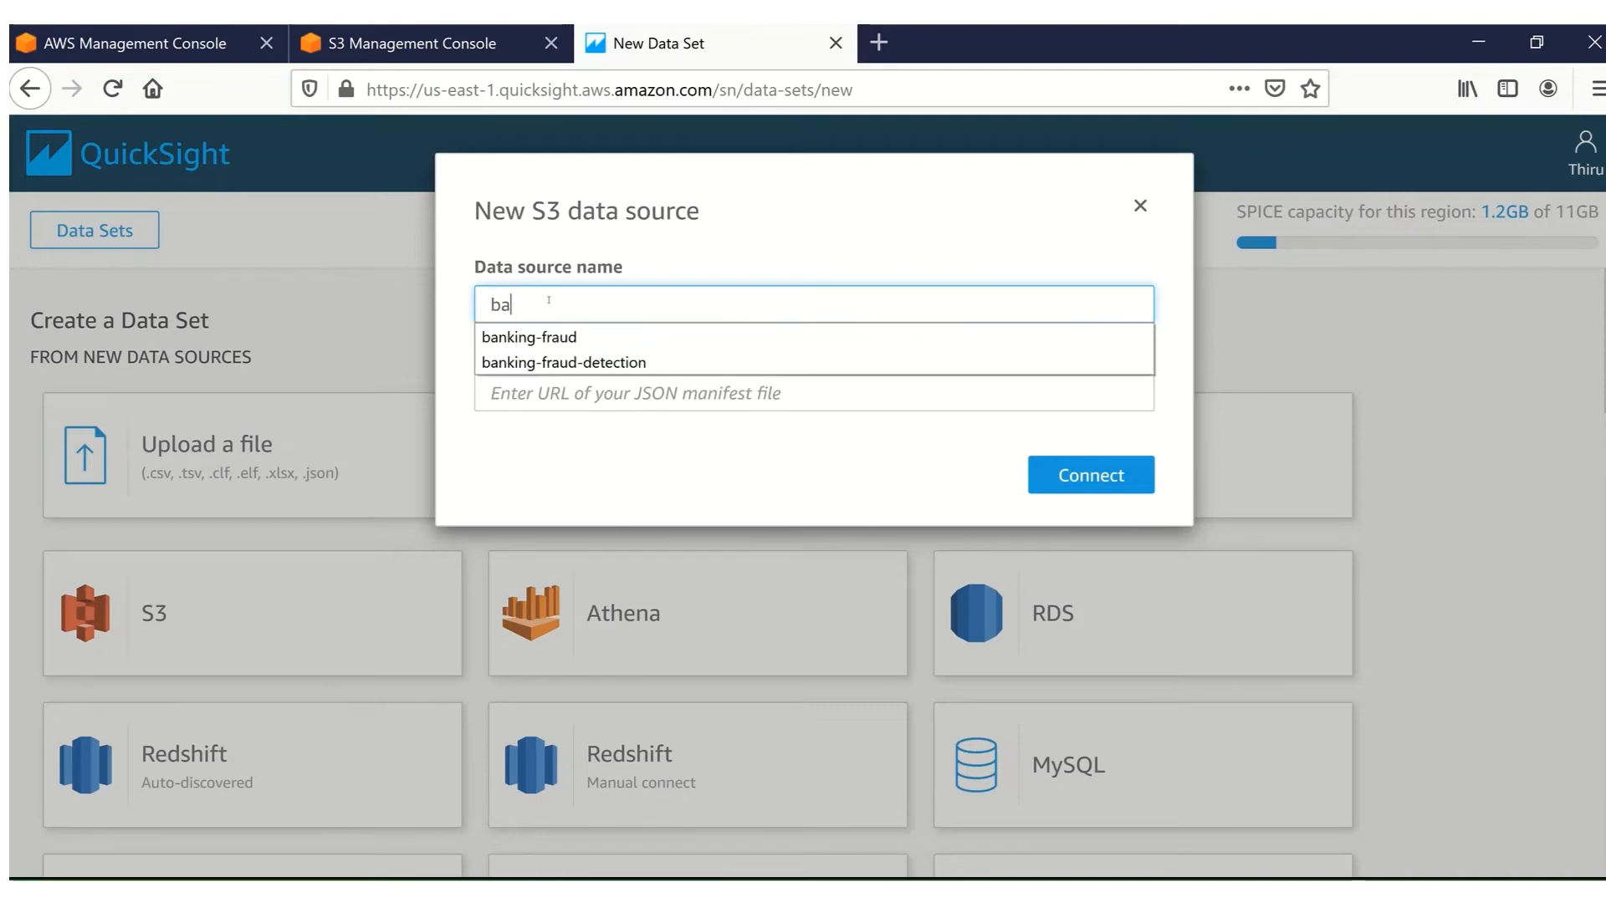
text(nking-fraud-detection)
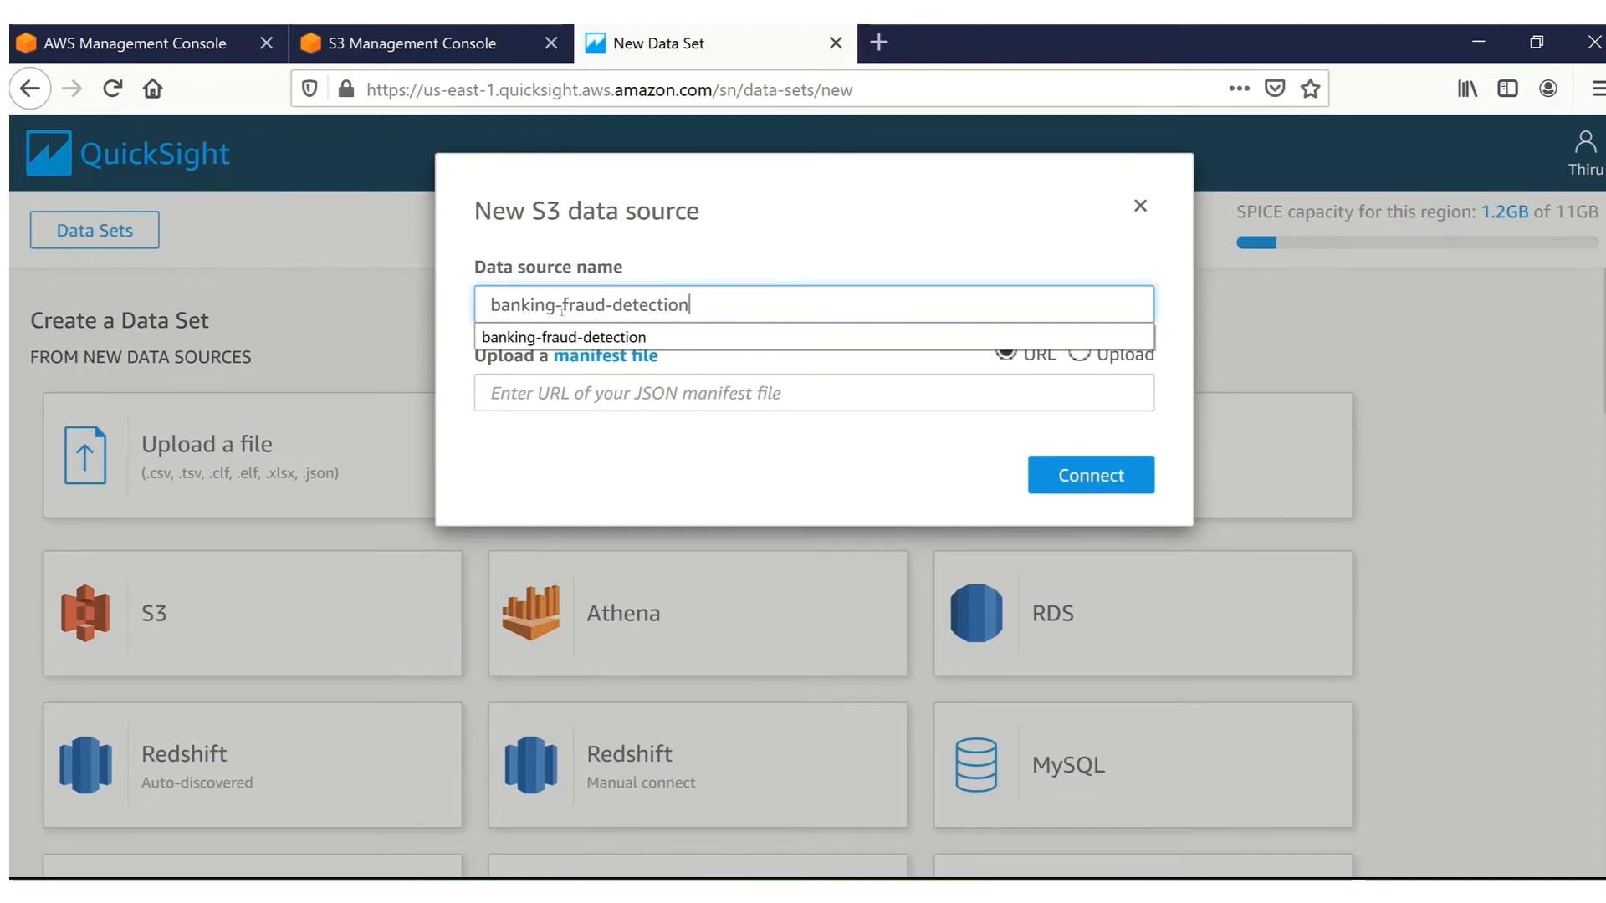
click(565, 336)
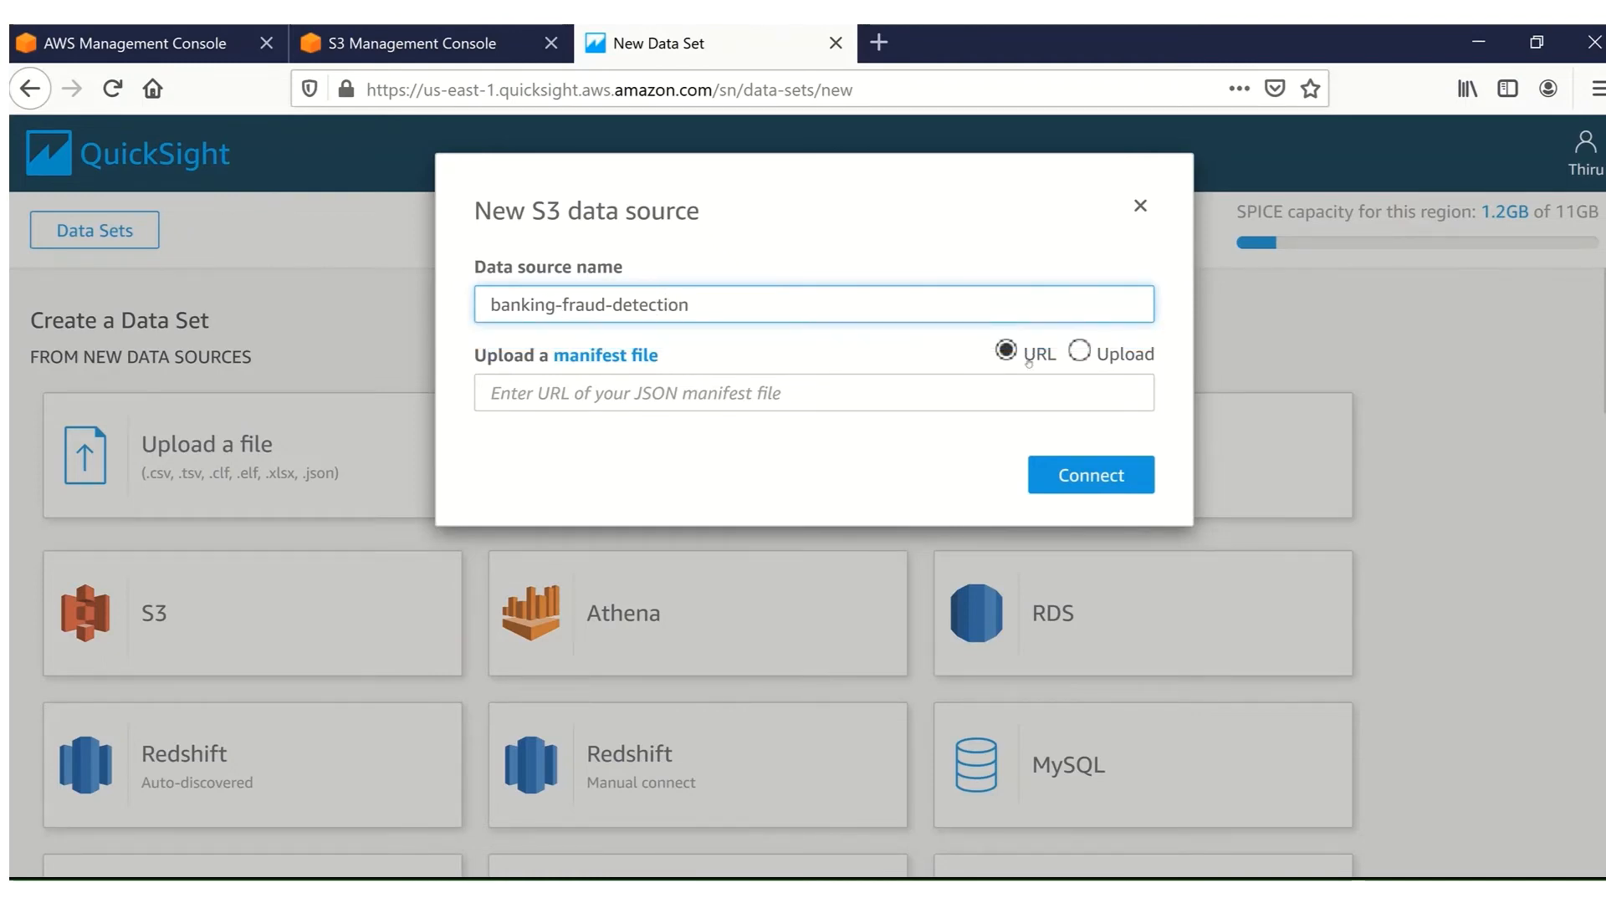
Upload my-manifest.json as the manifest file and connect the data source.
click(1079, 352)
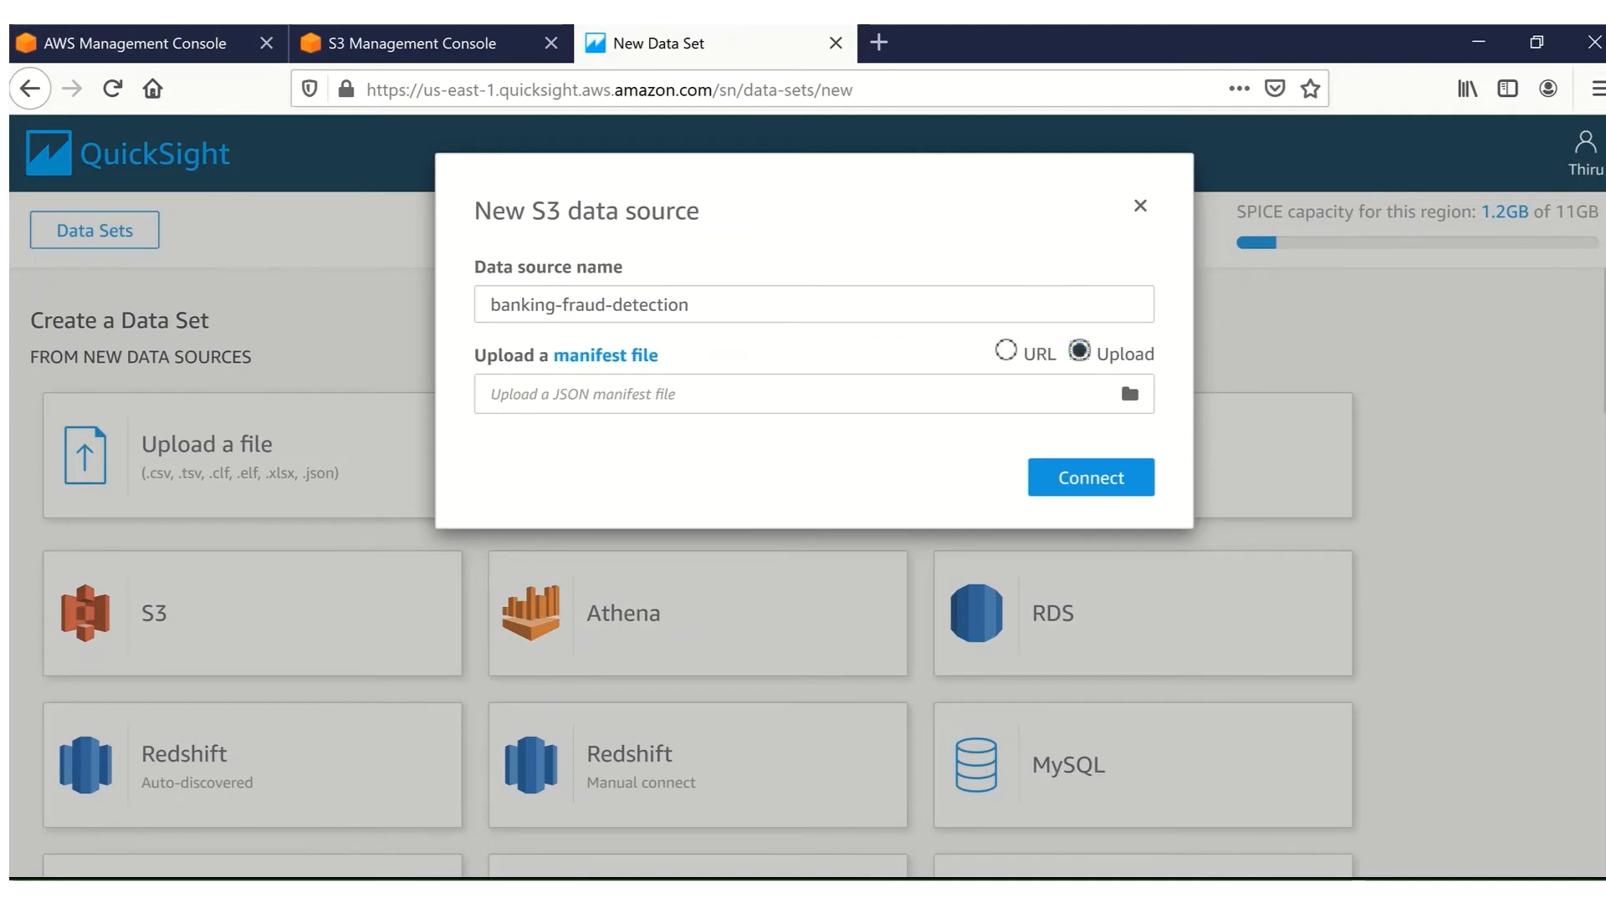
double_click(559, 291)
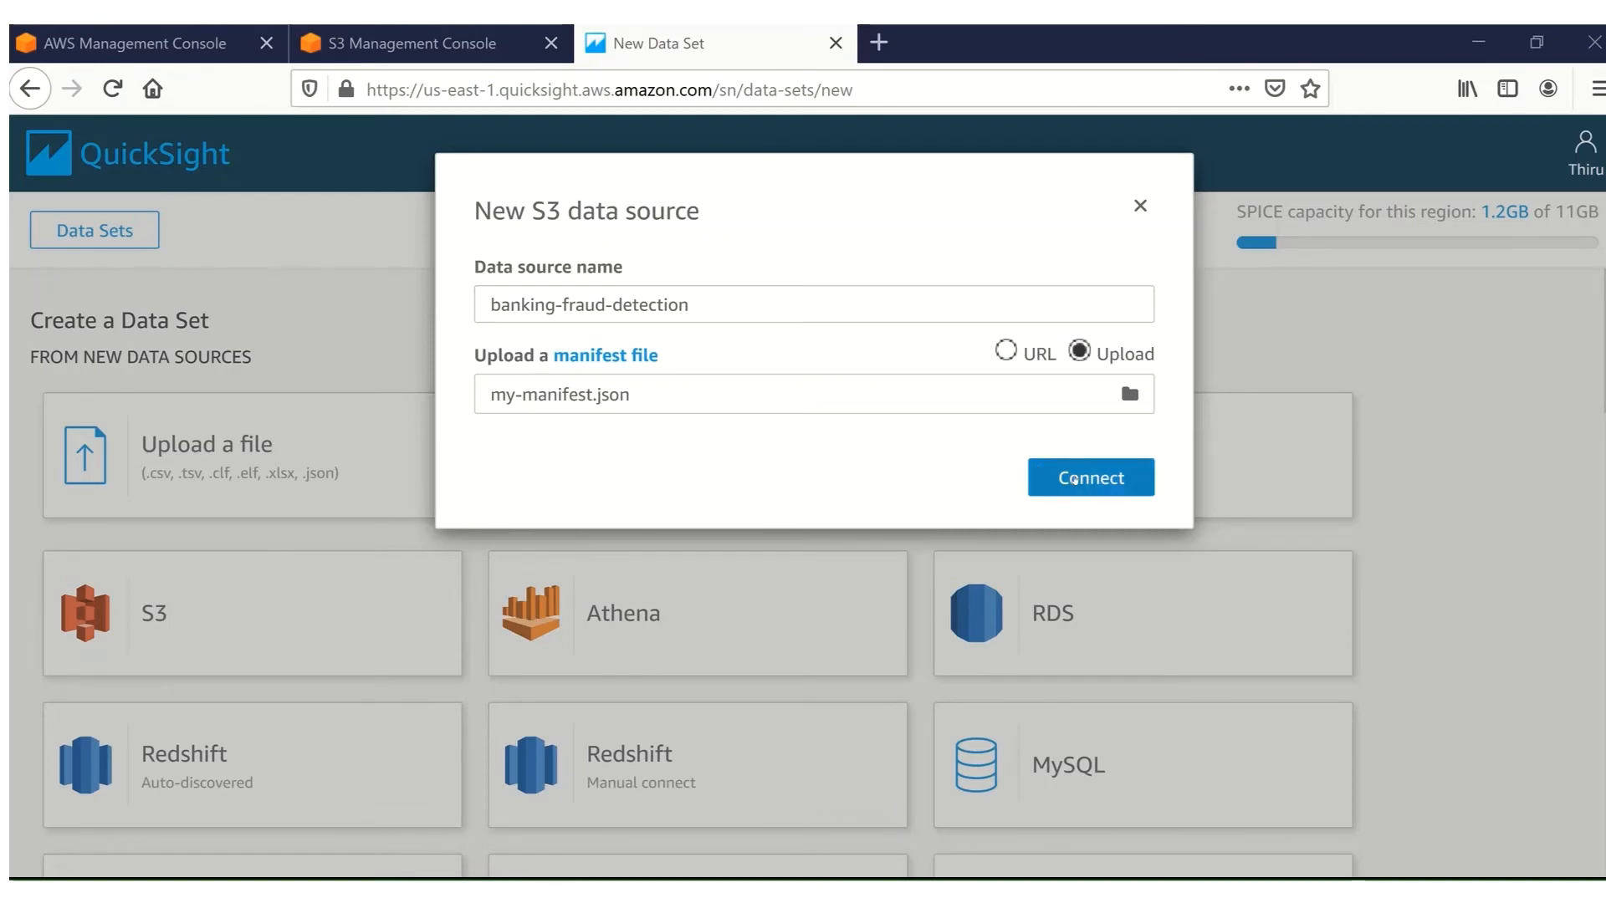
click(1075, 479)
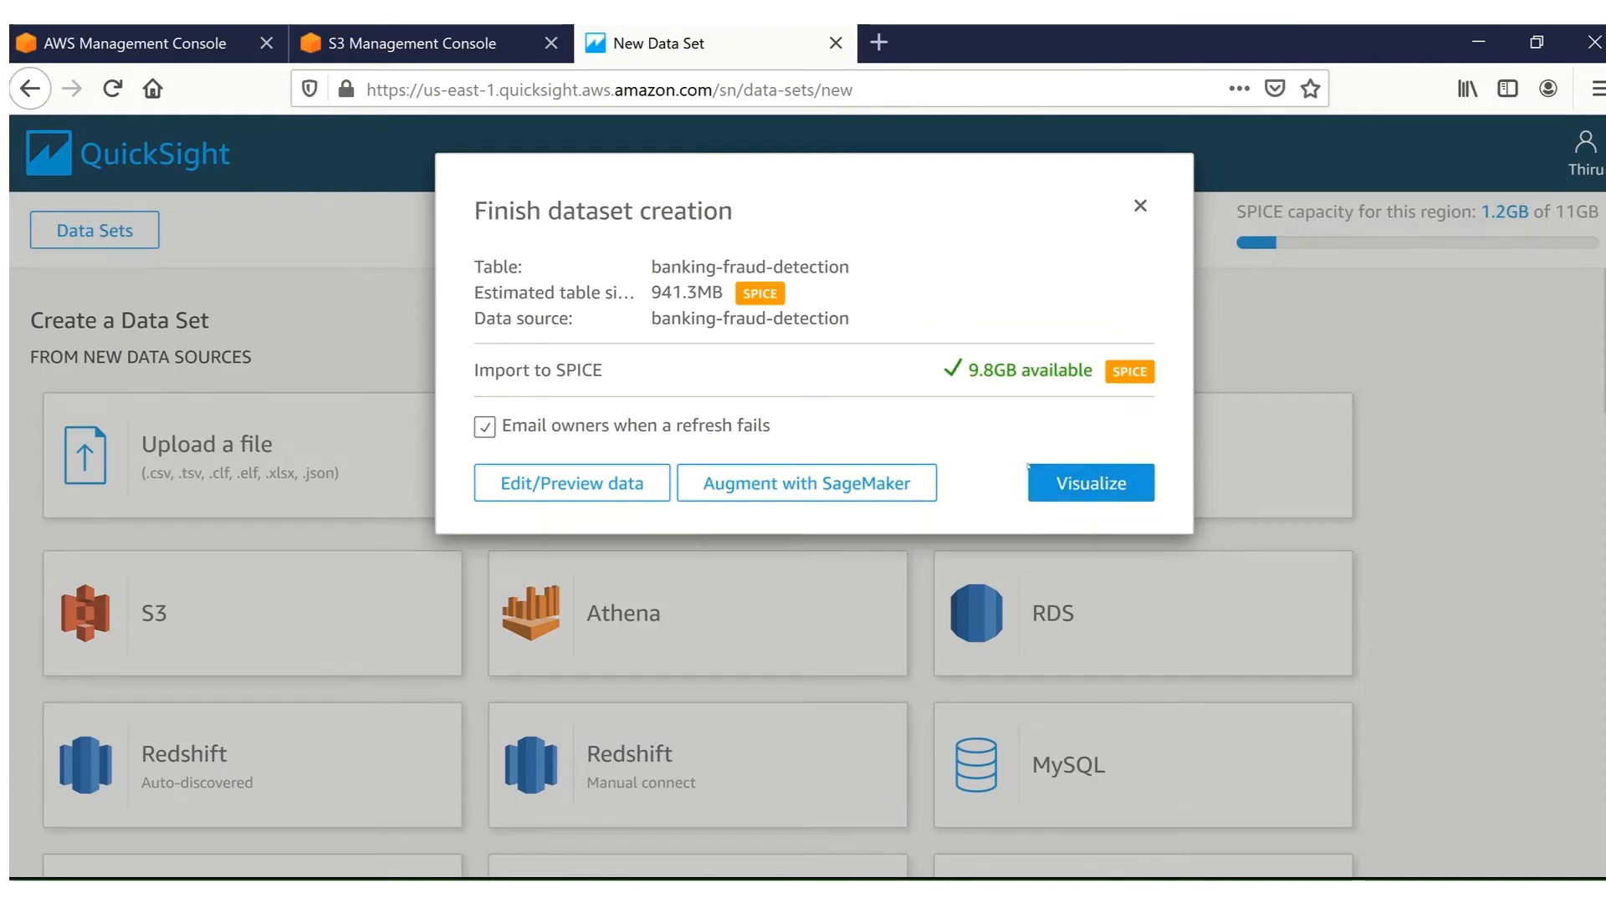
click(570, 484)
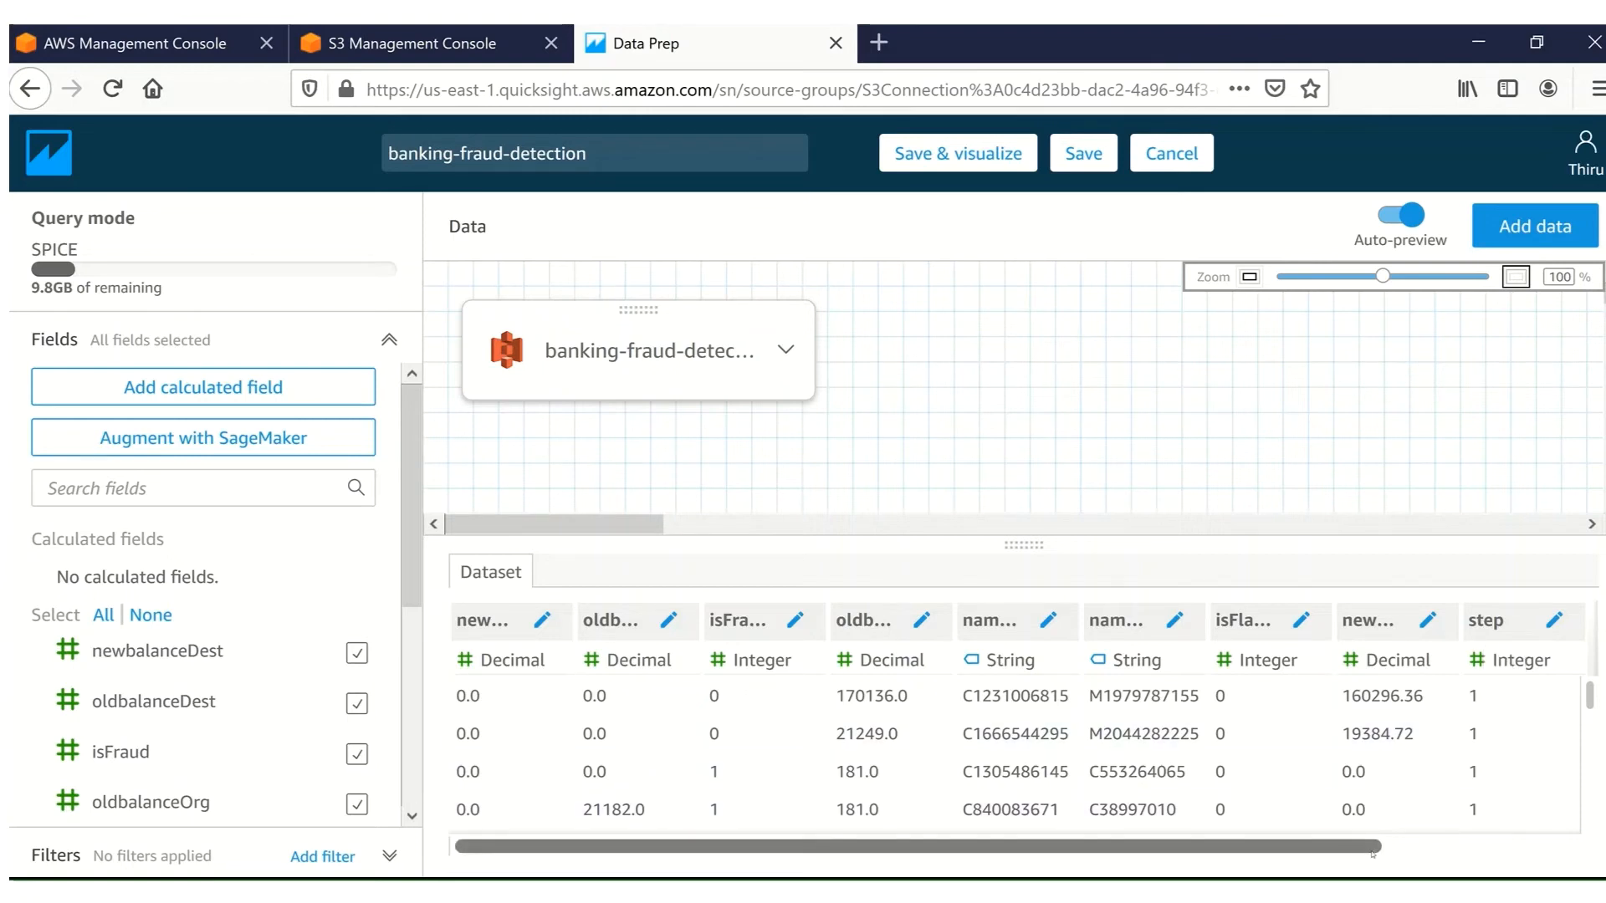
drag(1373, 852, 1589, 832)
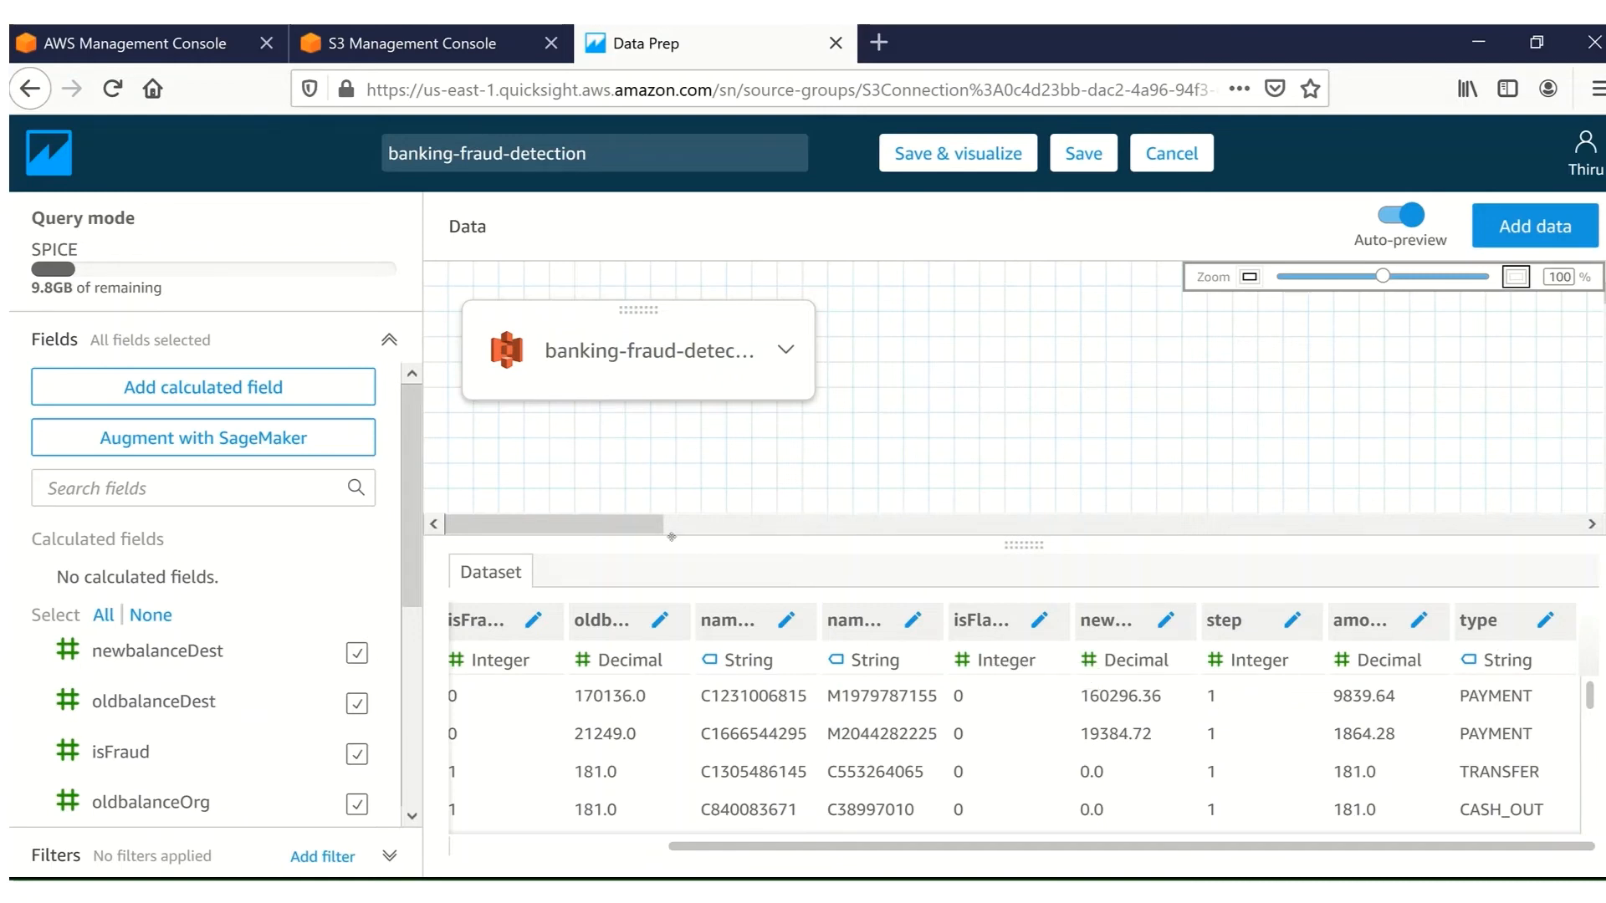
click(195, 388)
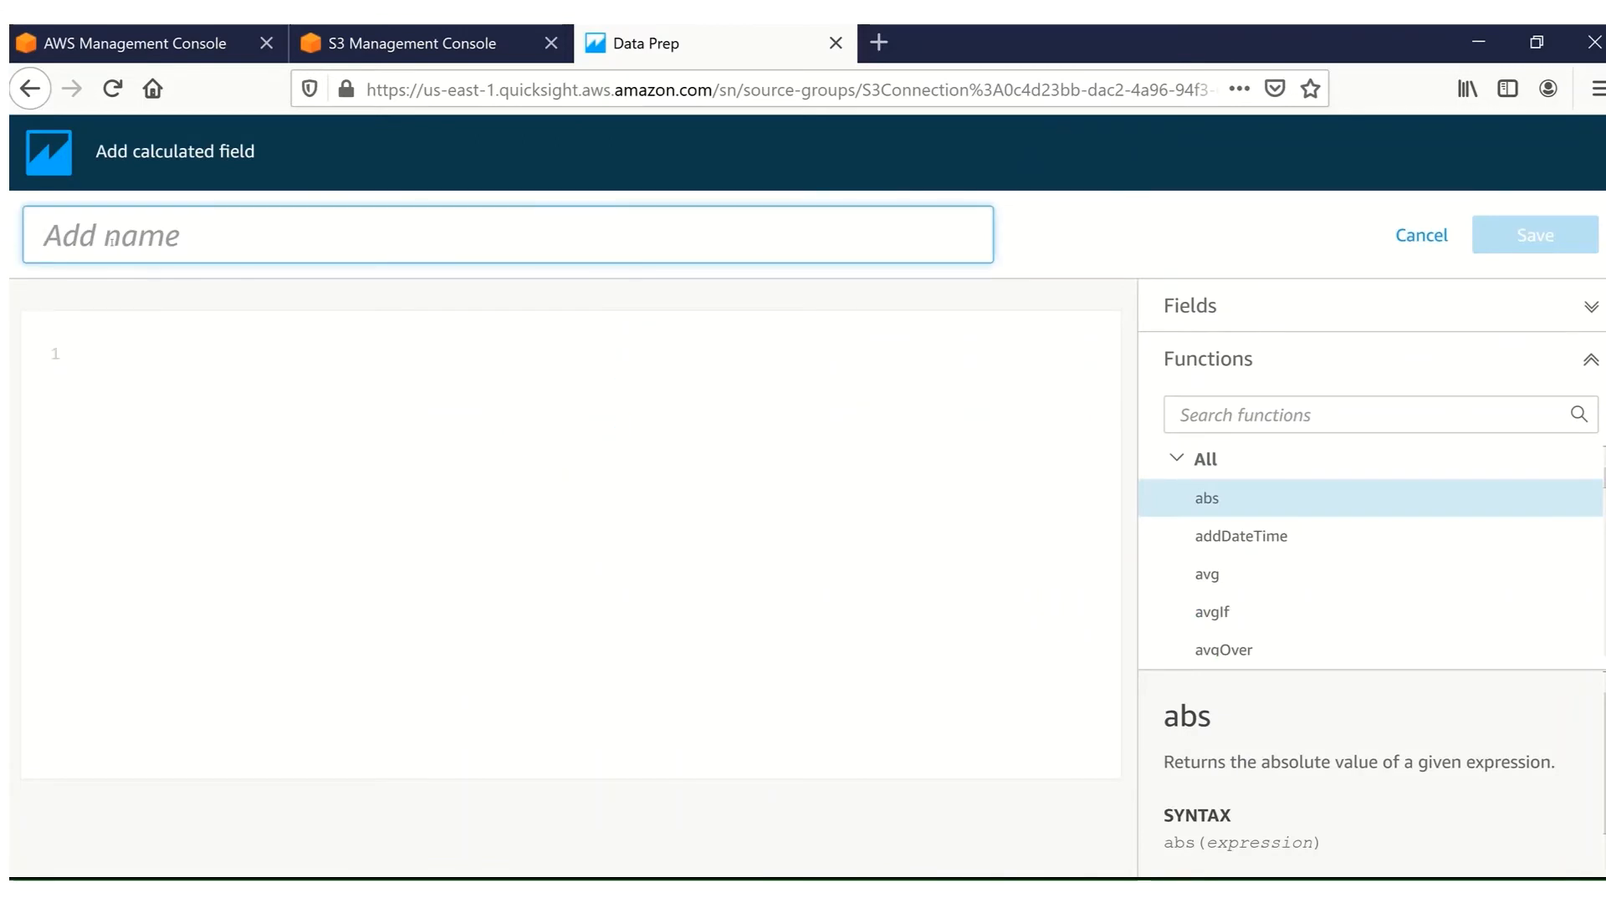
text(date)
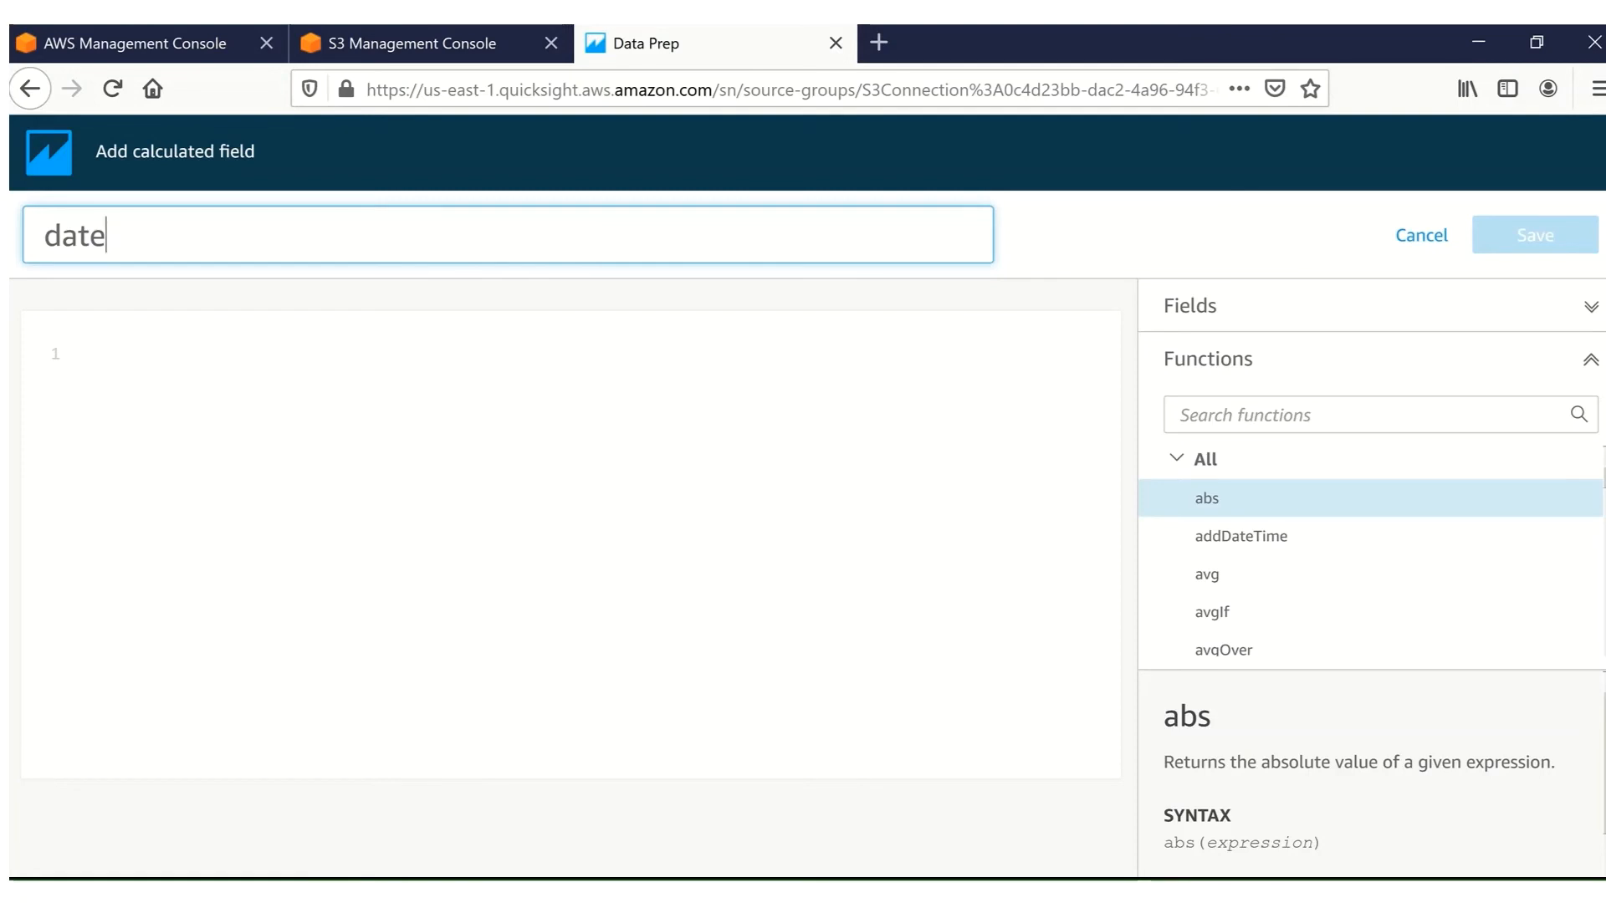
key(alt+Tab)
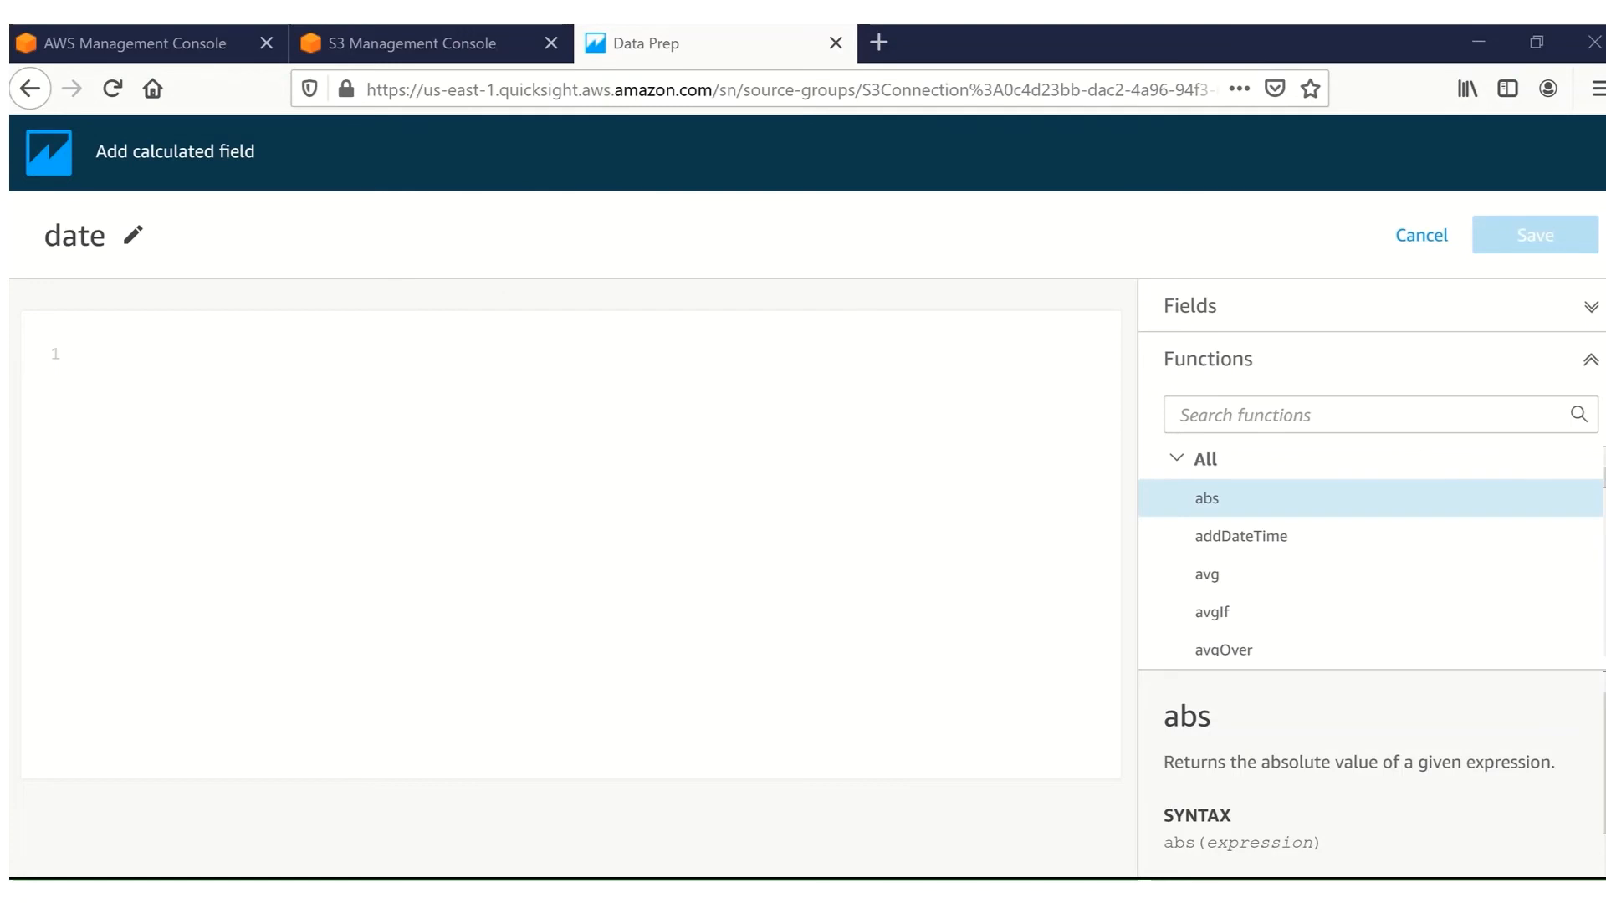
click(141, 344)
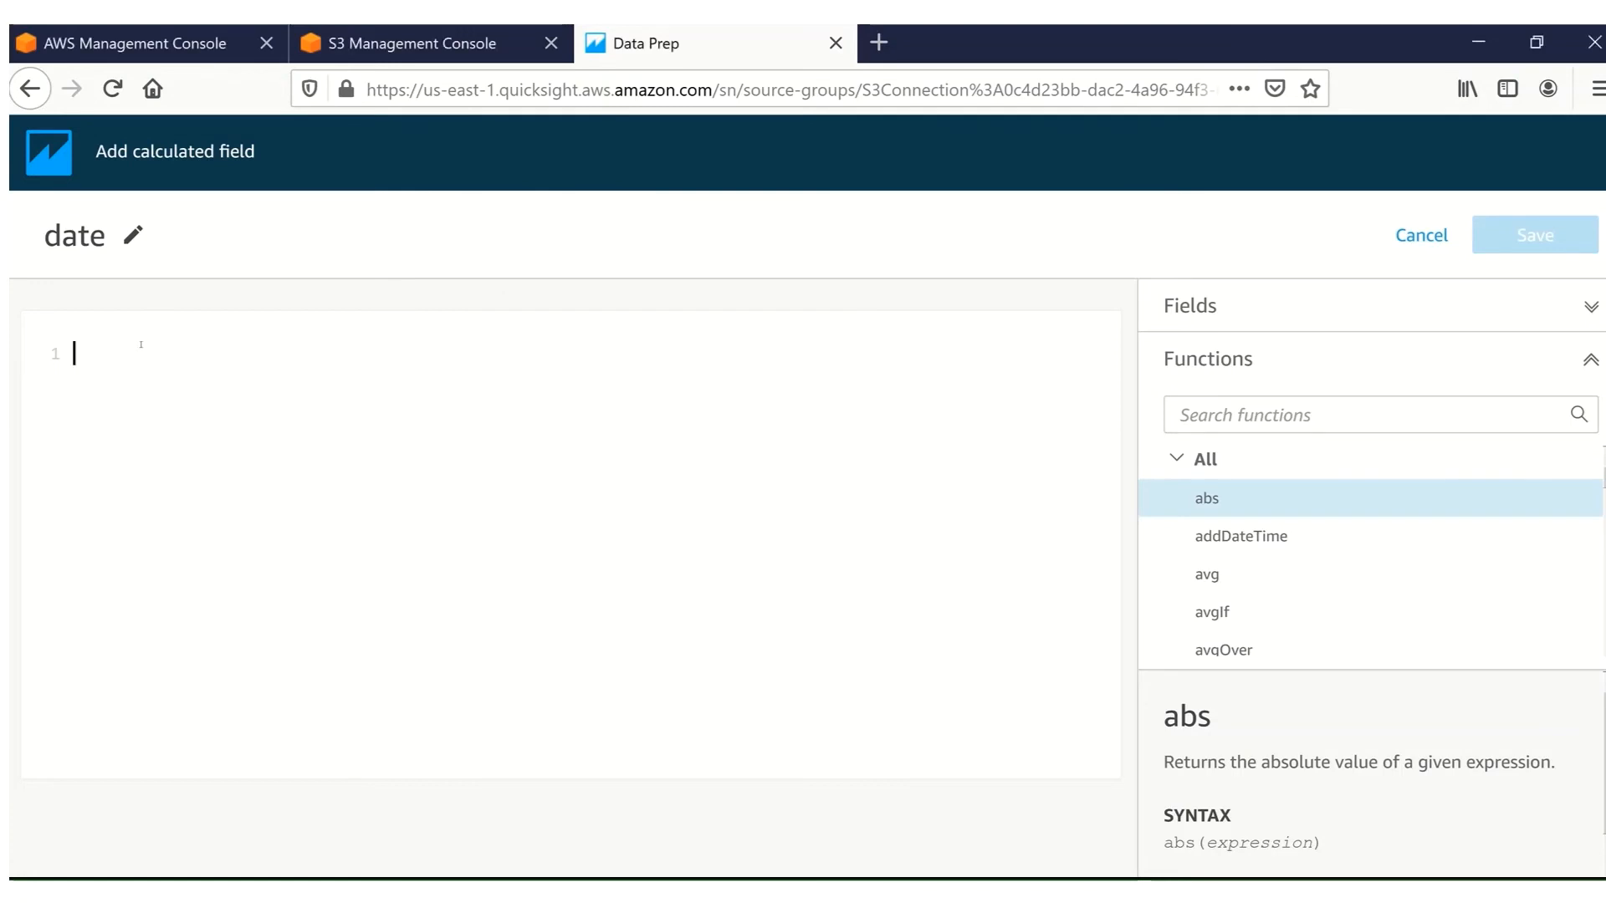
key(ctrl+v)
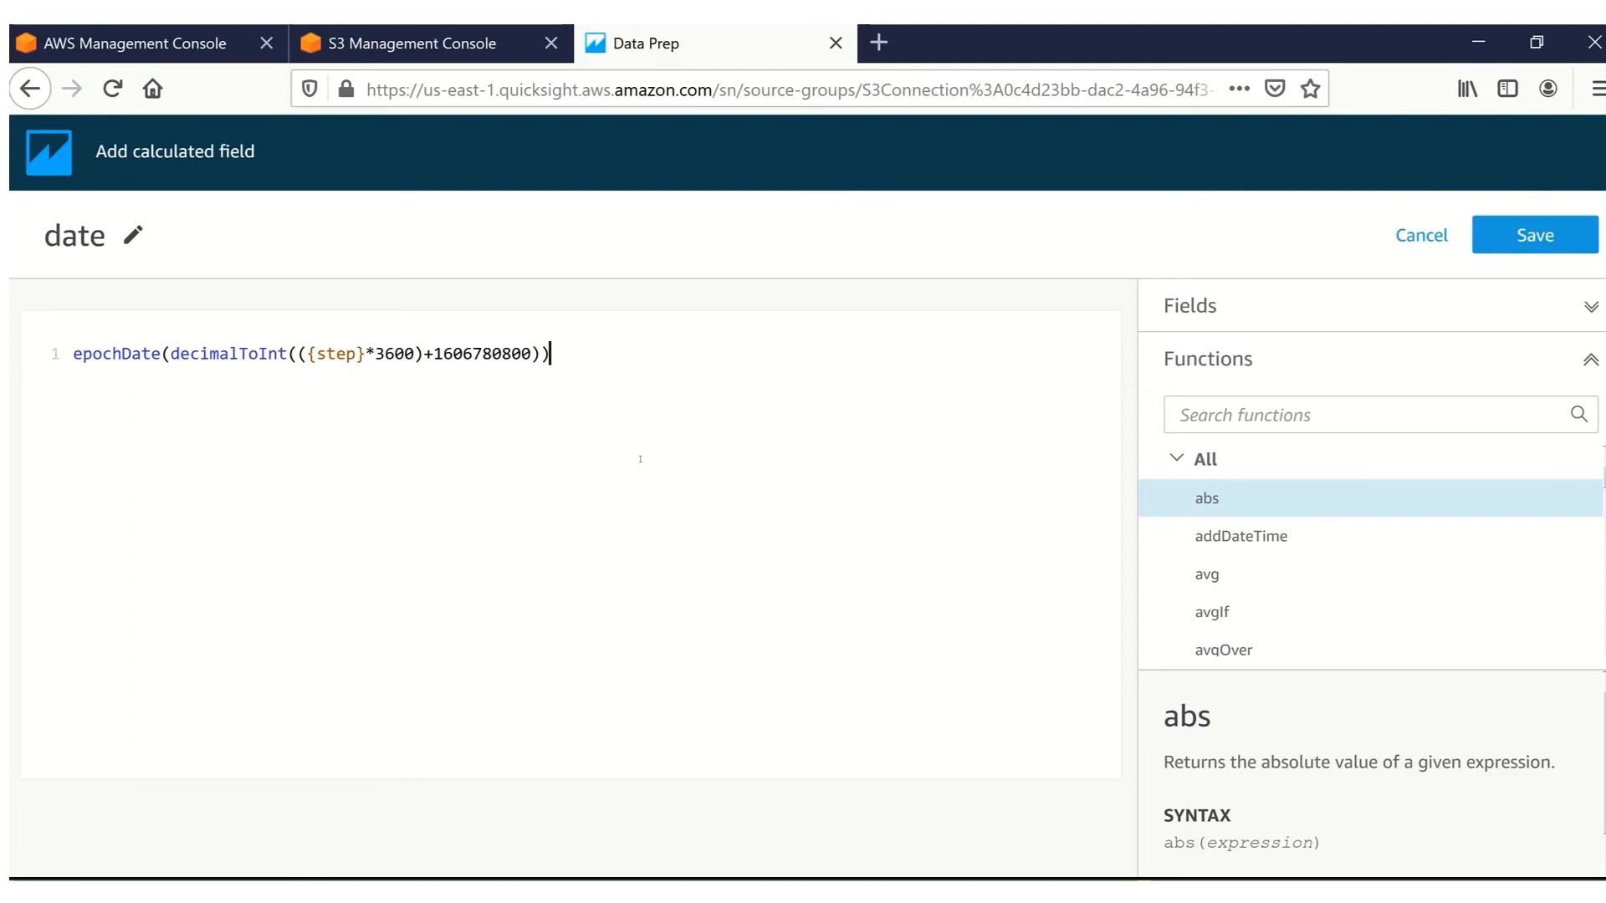
click(1567, 239)
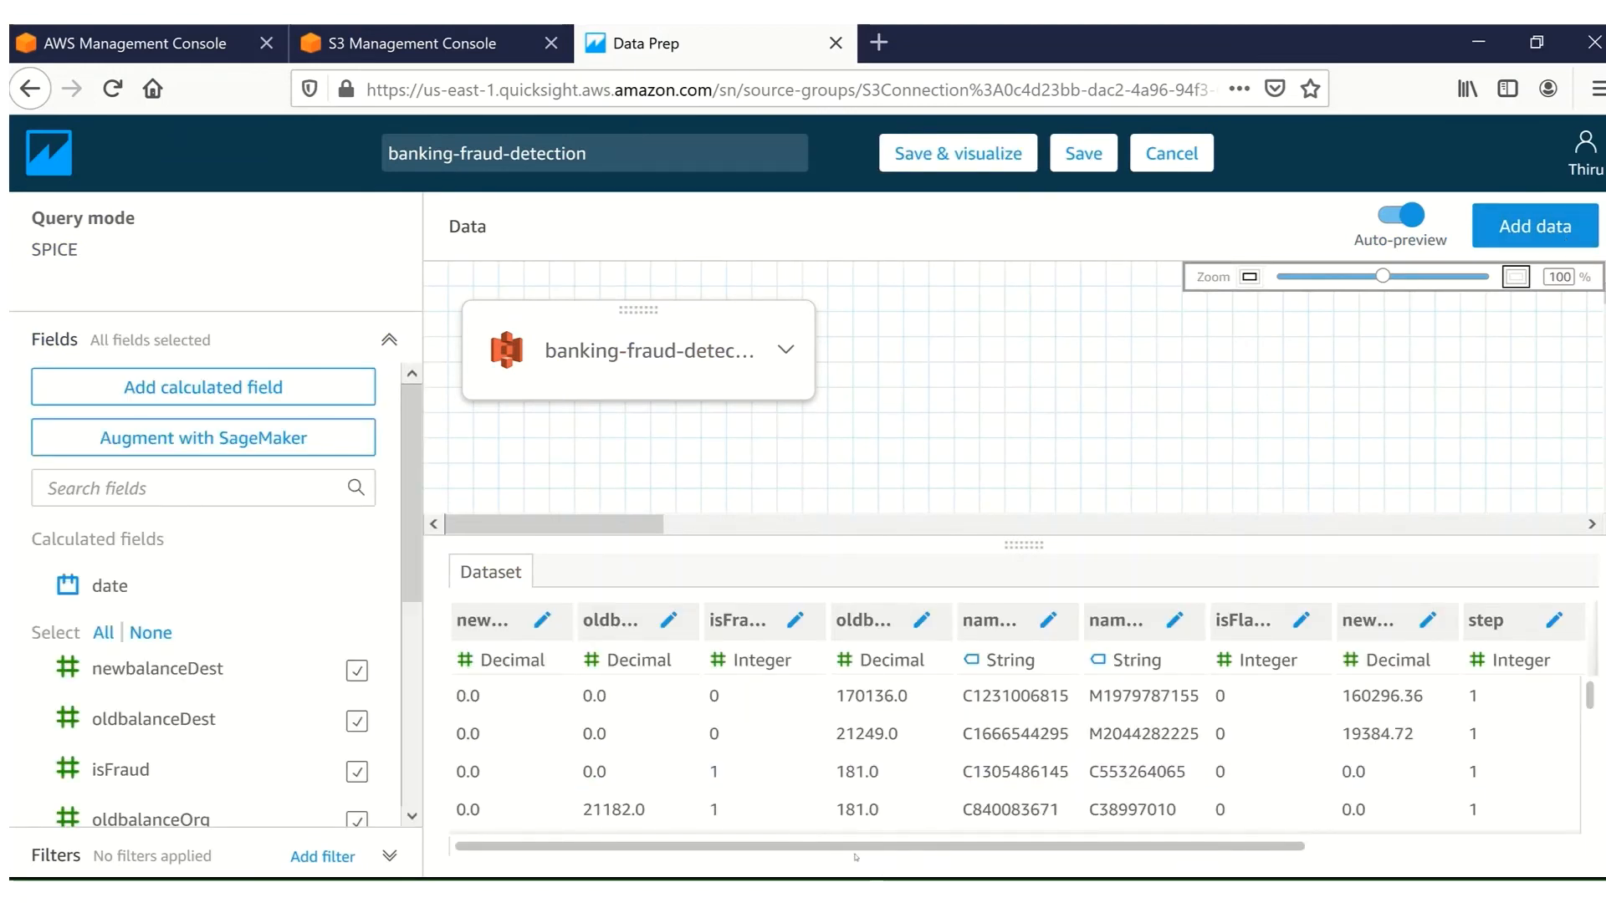
Check the new date column in the preview, then save the dataset and visualize it.
drag(956, 847, 1222, 852)
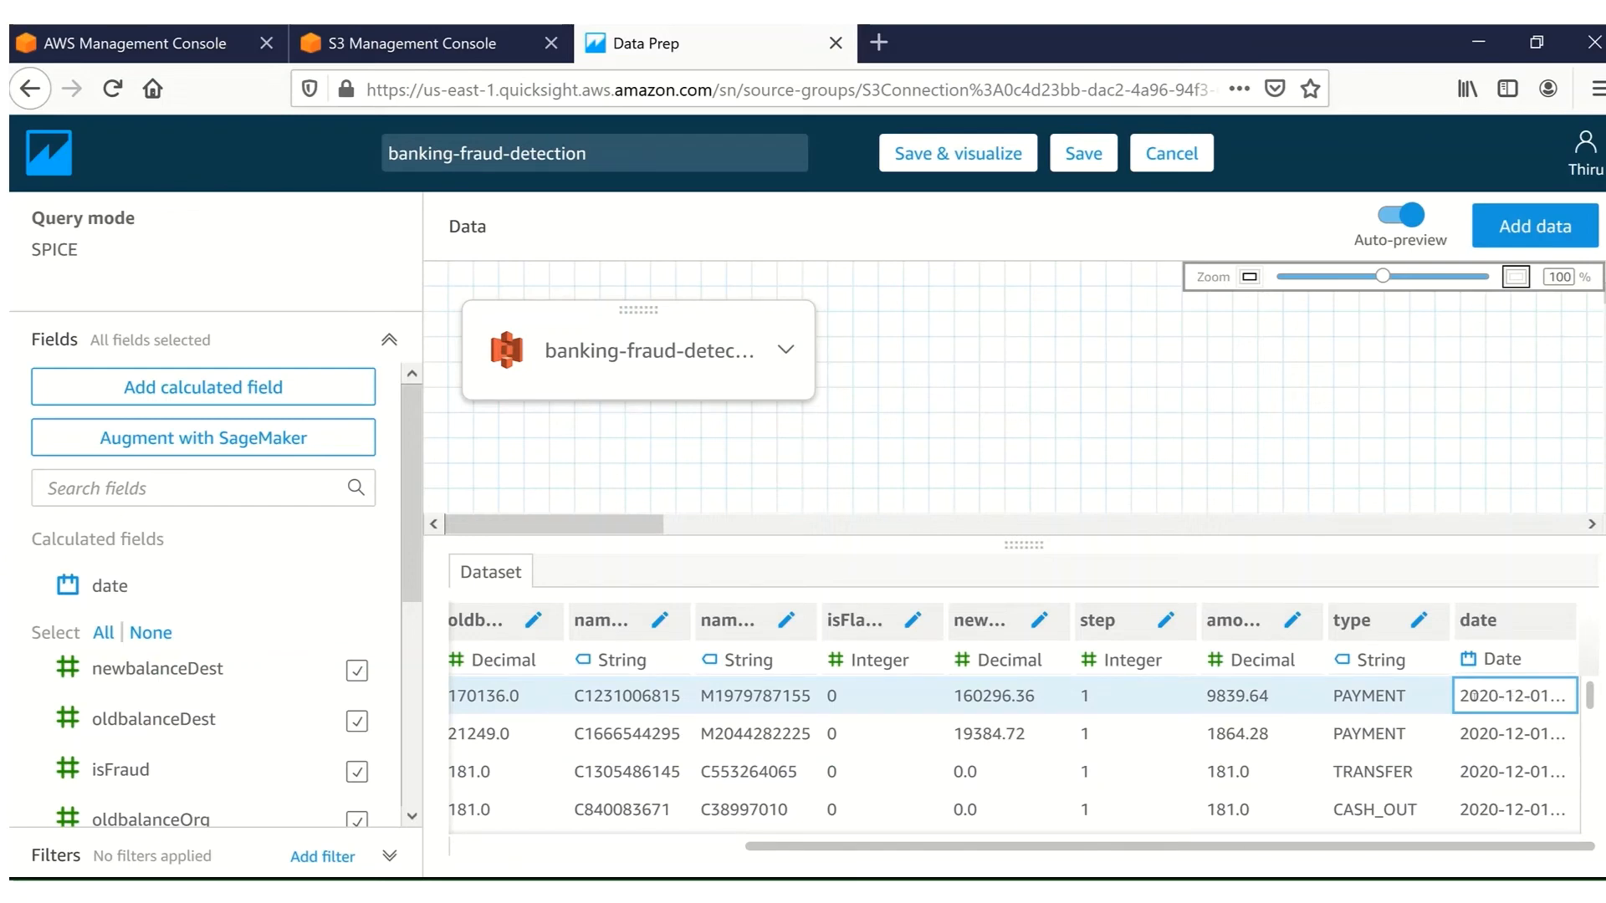
mouse_move(1589, 698)
mouse_down()
mouse_move(1603, 843)
mouse_move(1589, 694)
mouse_up()
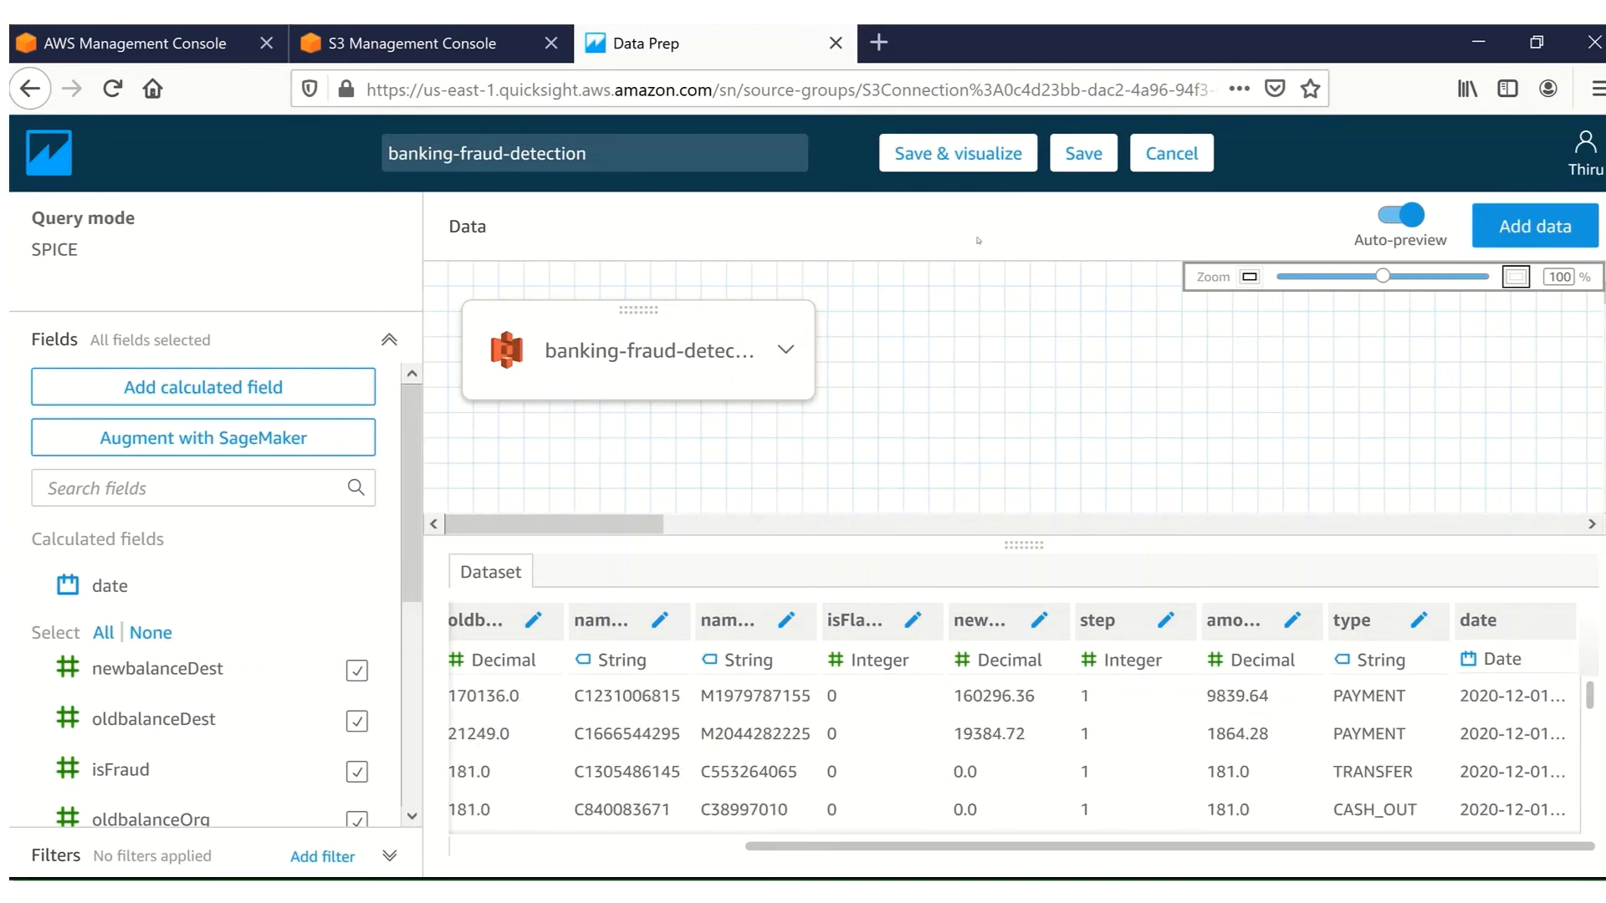
click(955, 156)
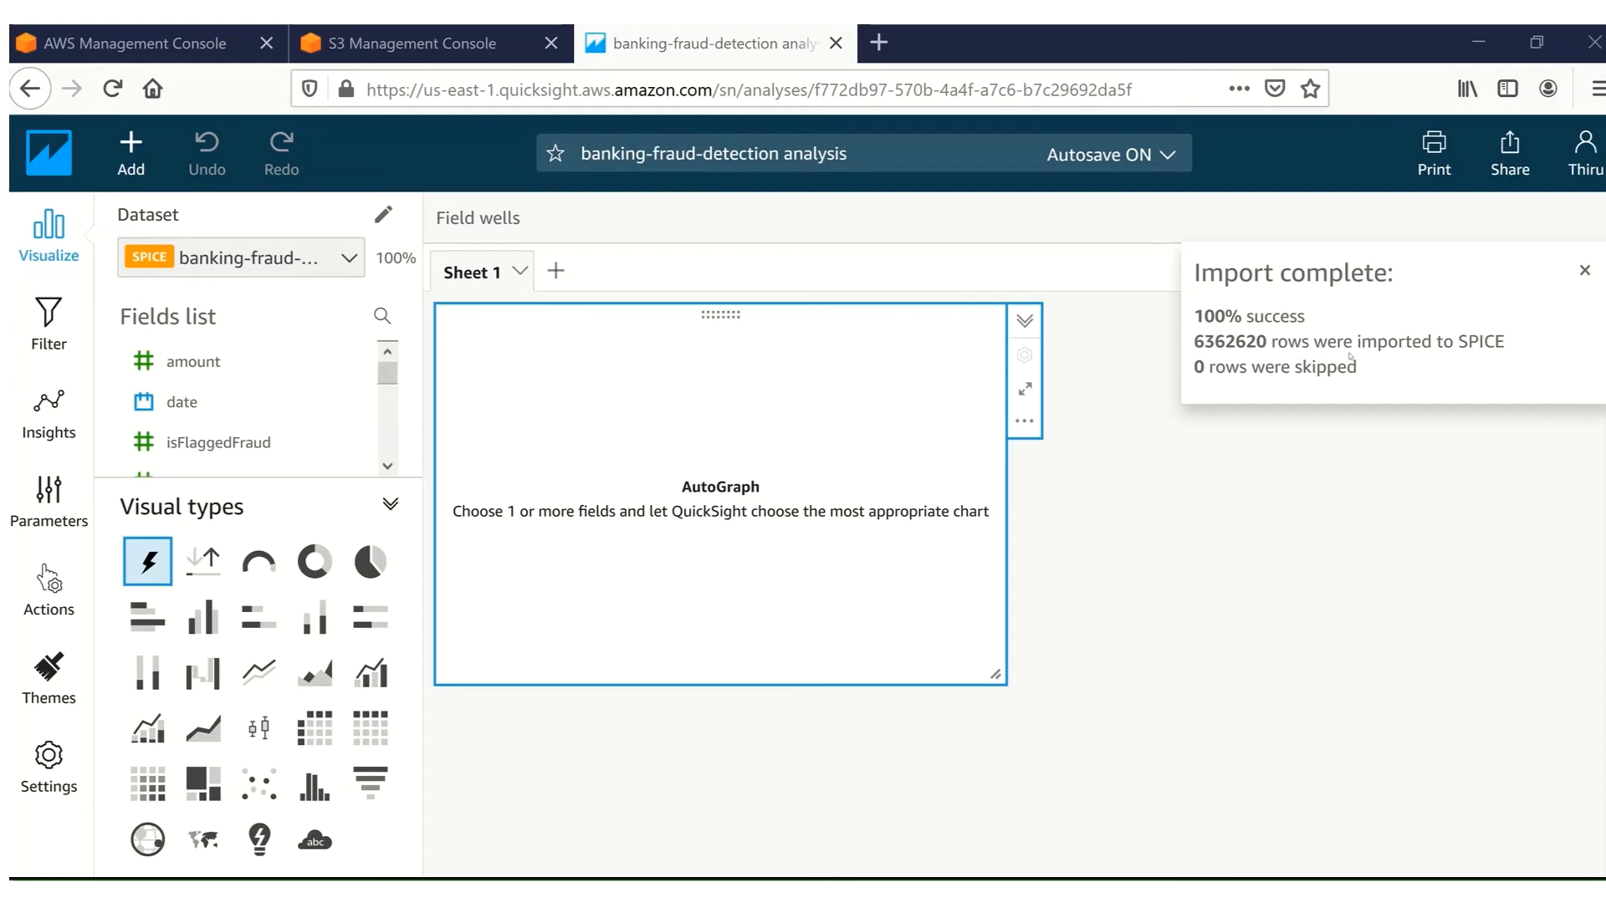
Add an insight visual using the Anomaly detection computation type.
click(134, 145)
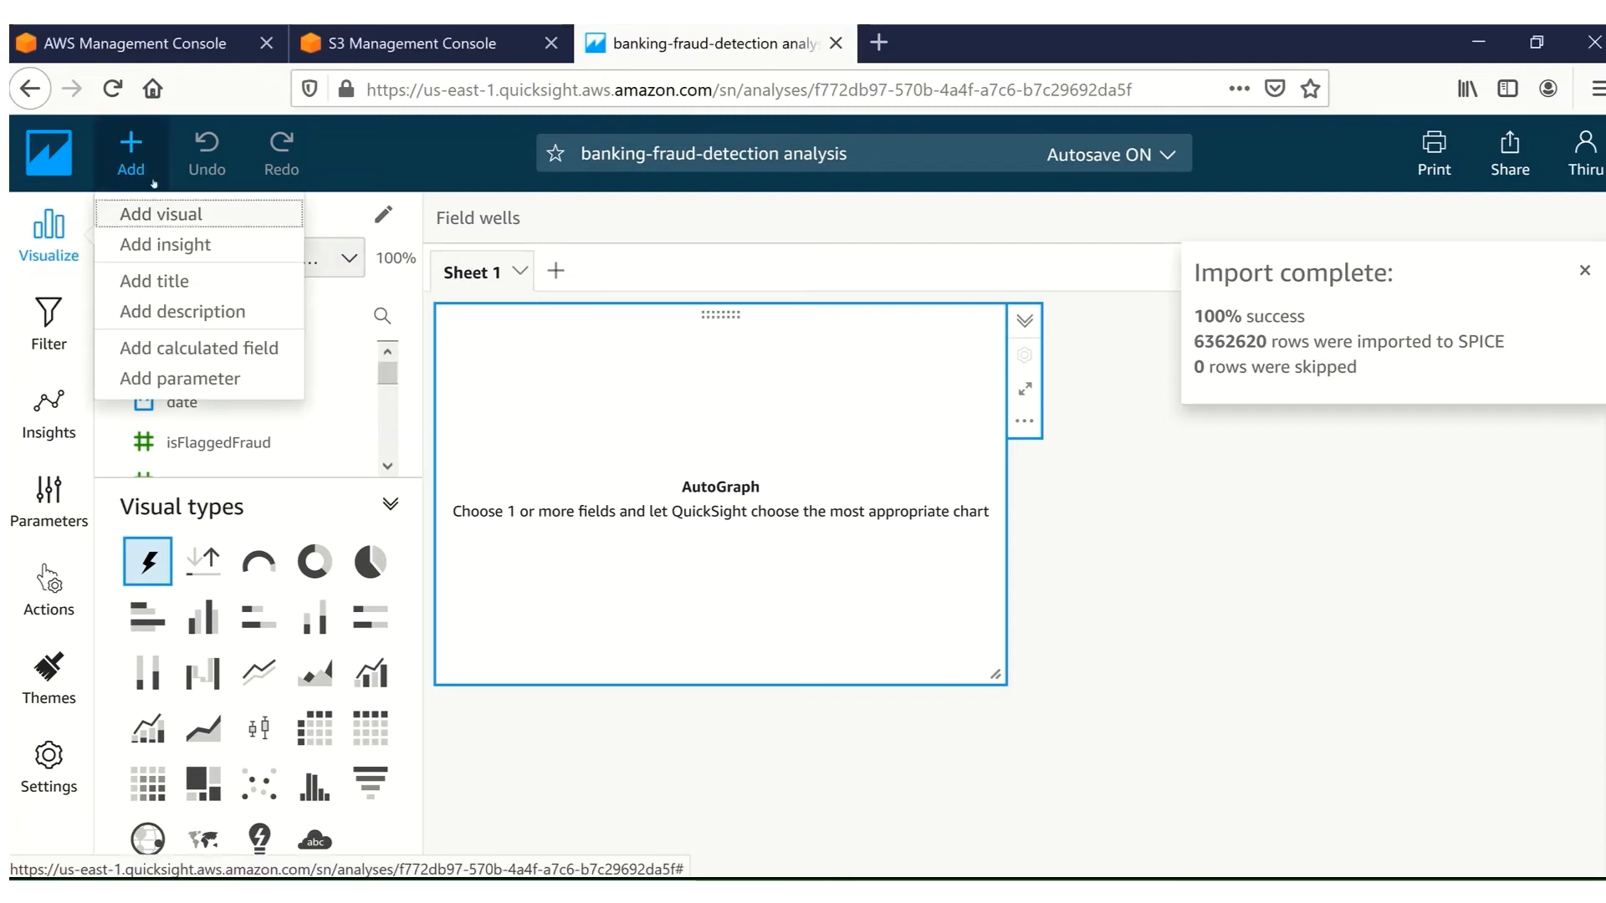
click(168, 245)
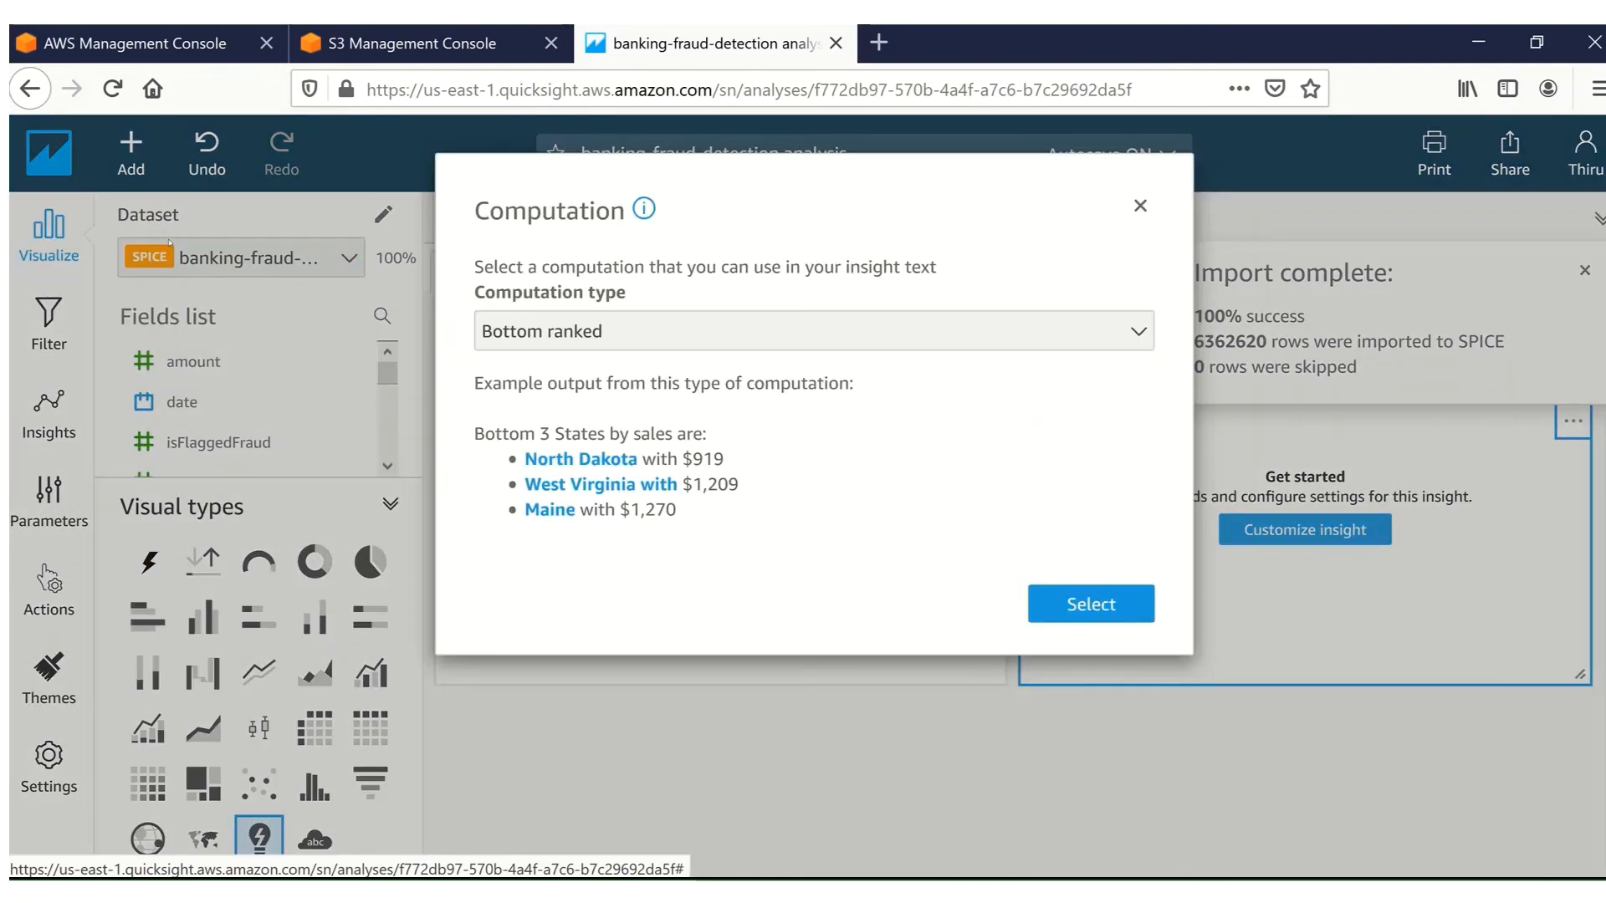
click(539, 328)
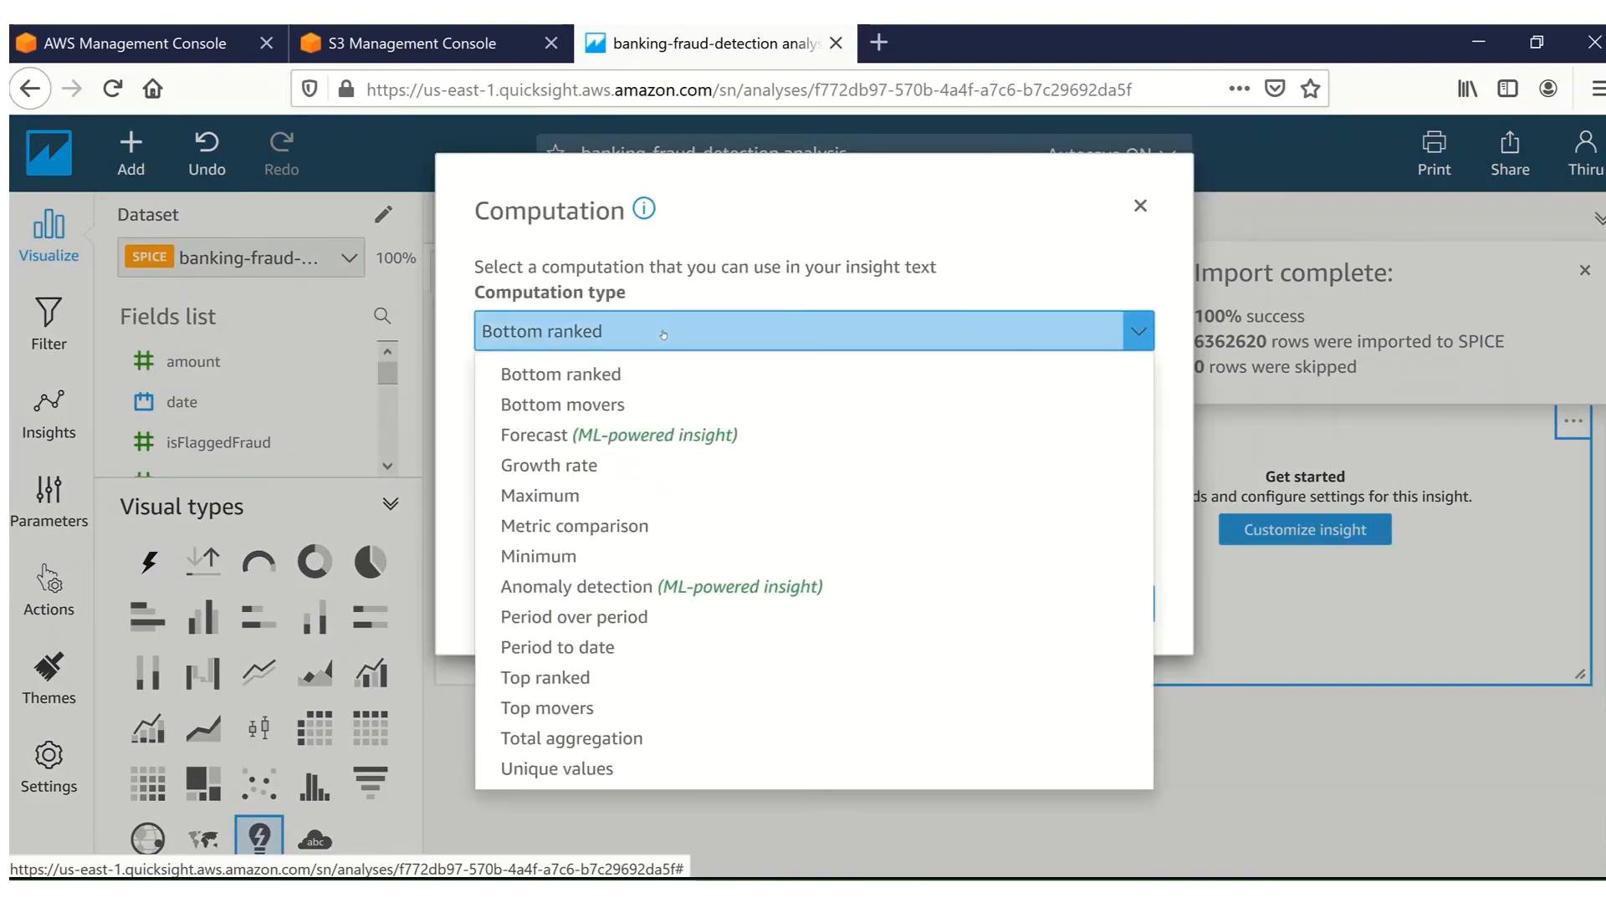
click(626, 589)
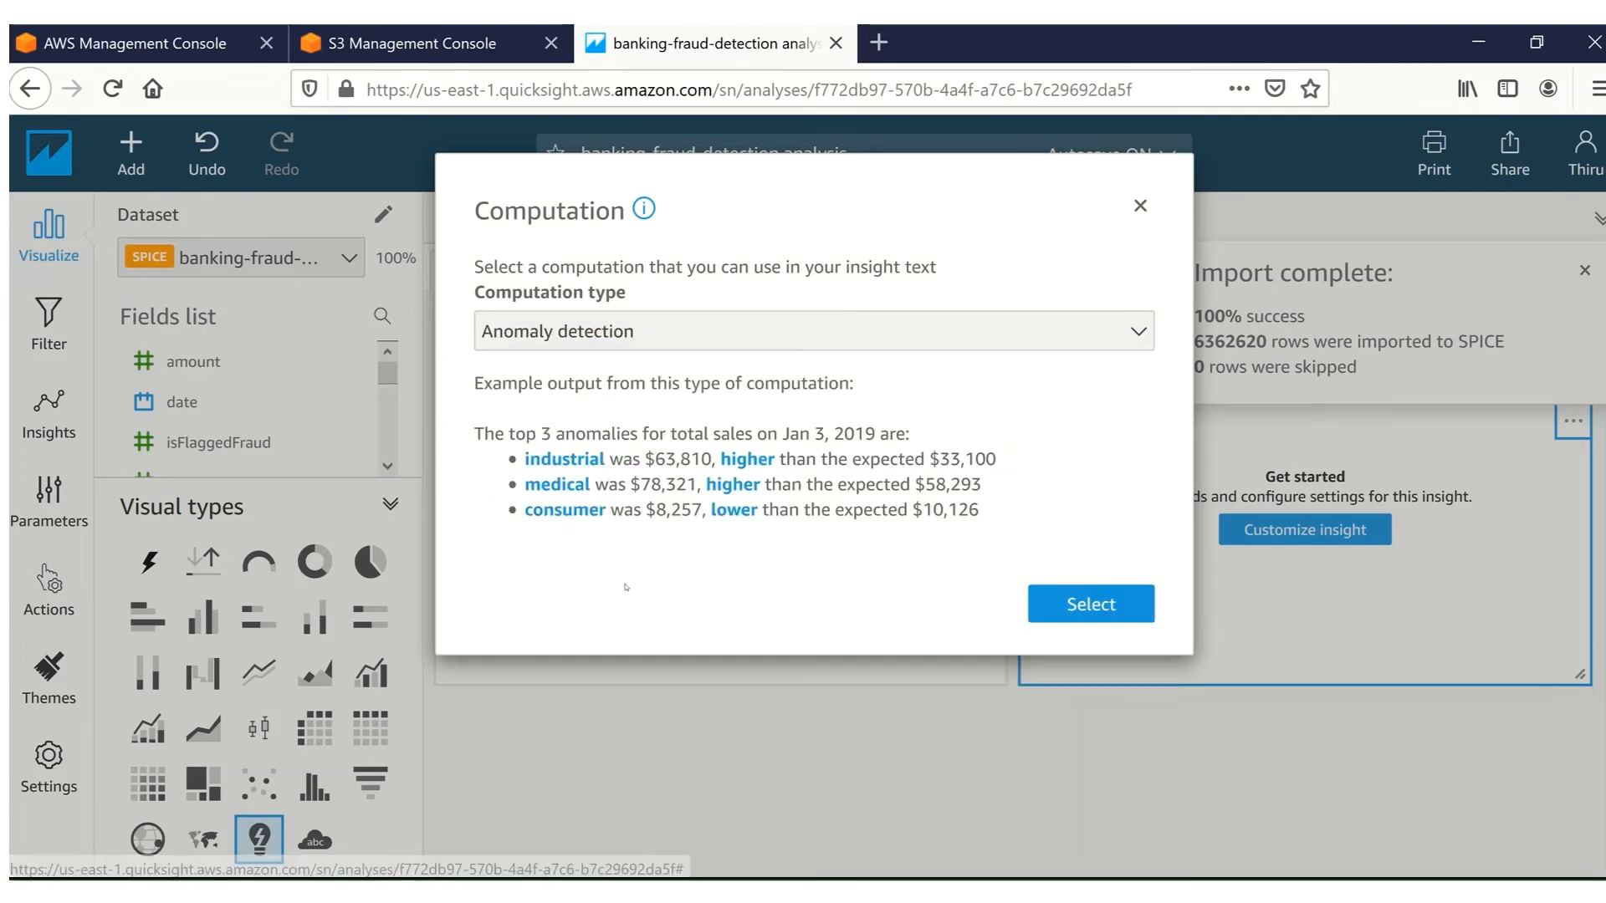
click(1086, 603)
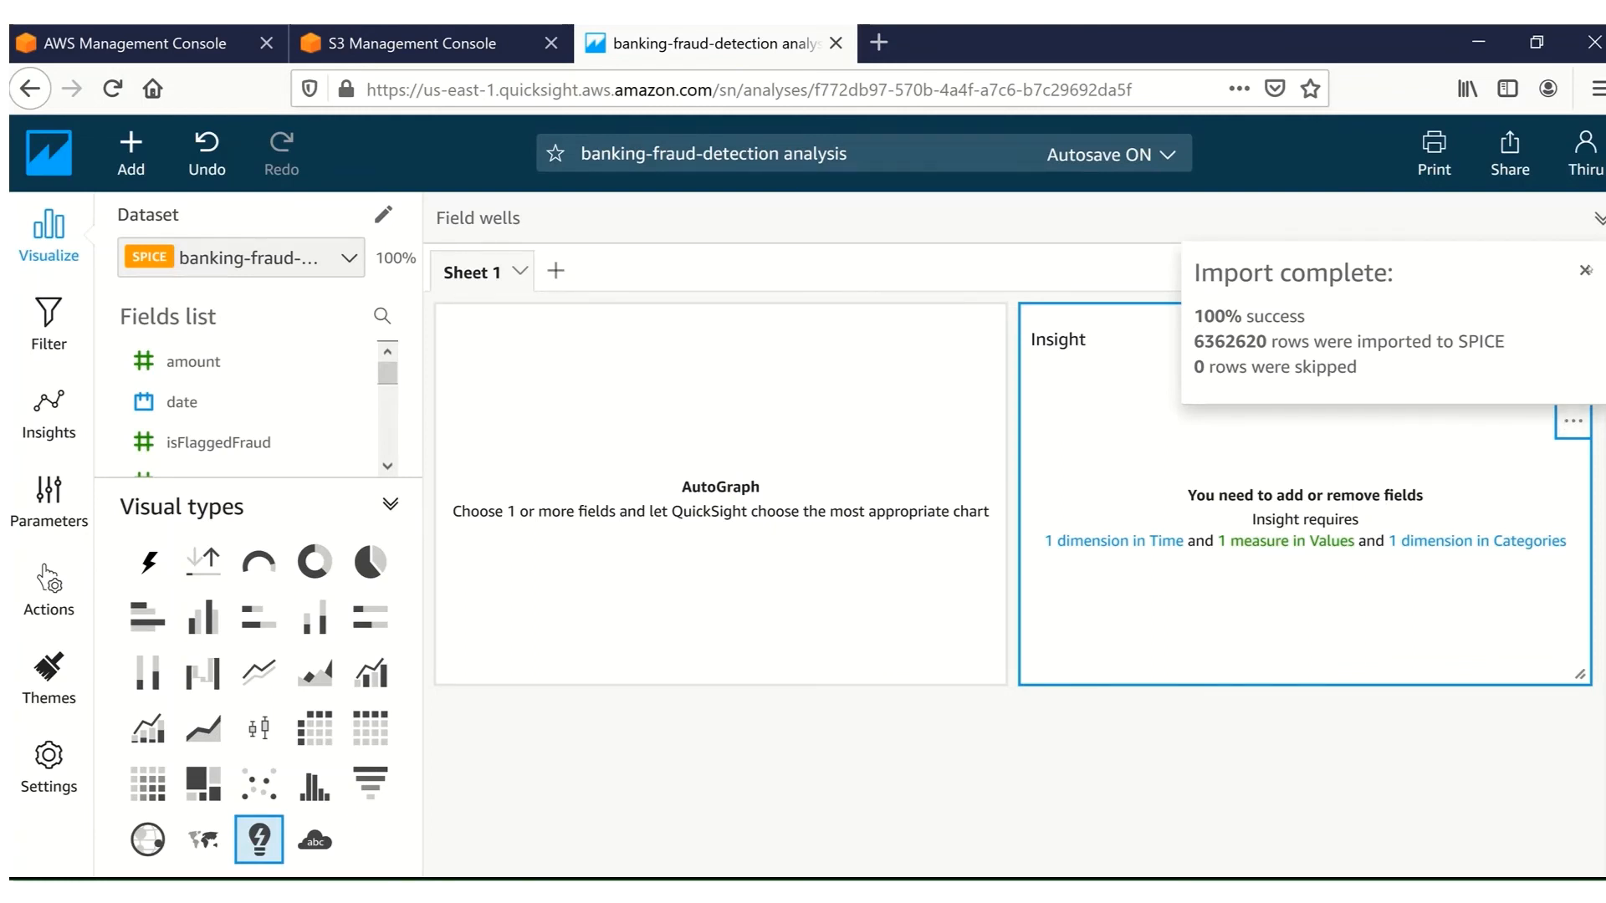
Add the date field to the Time well and aggregate it by Hour.
click(1586, 273)
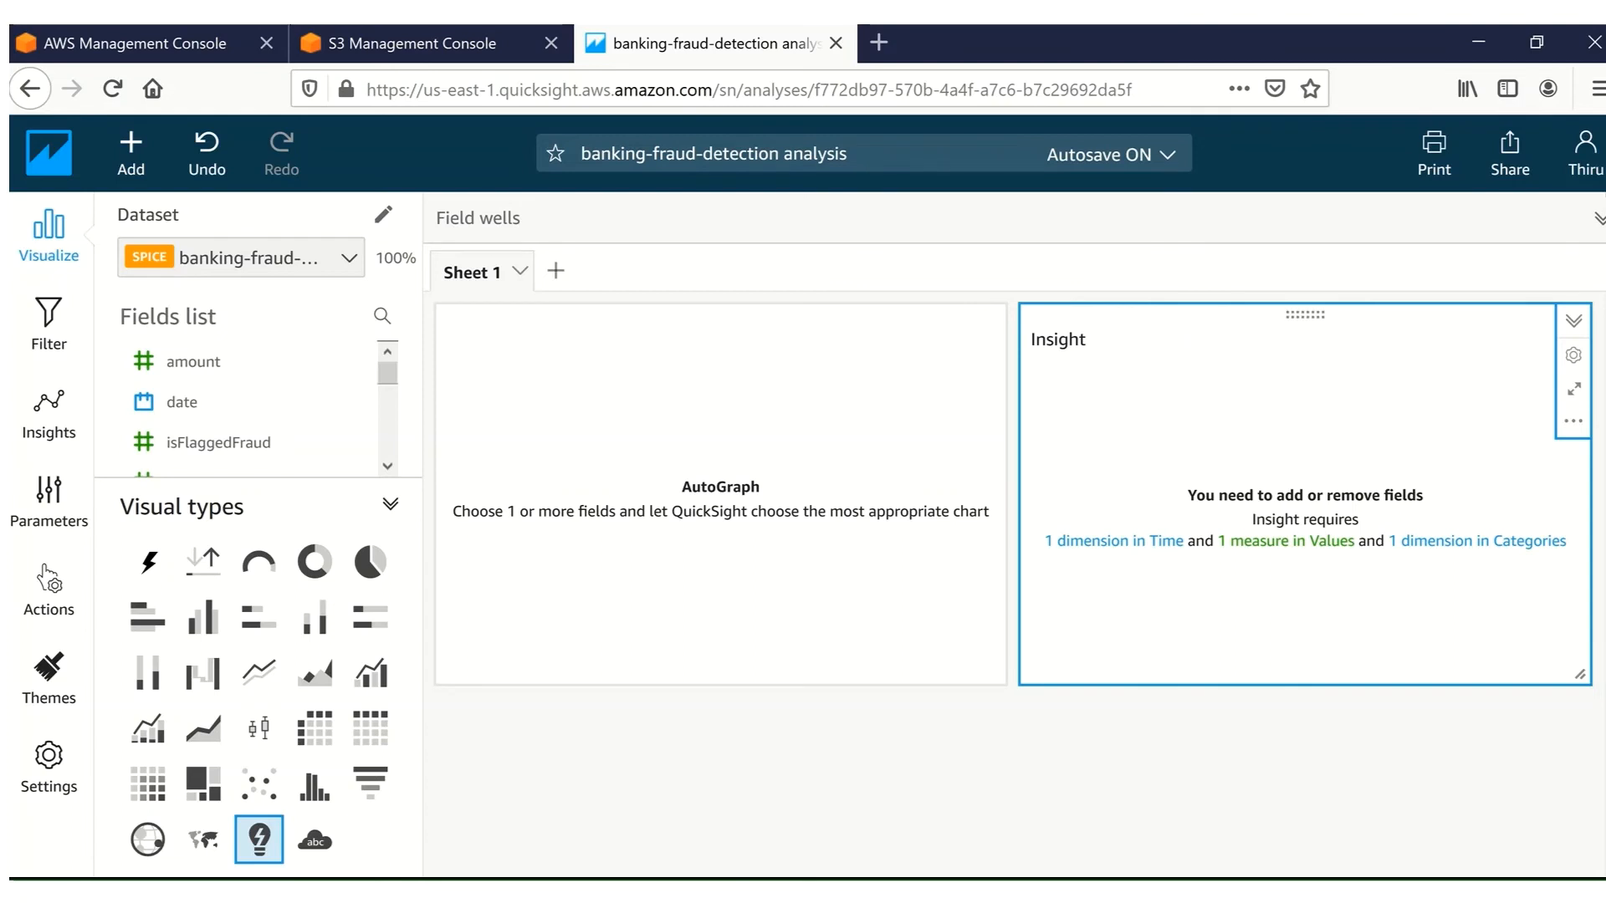
click(1598, 219)
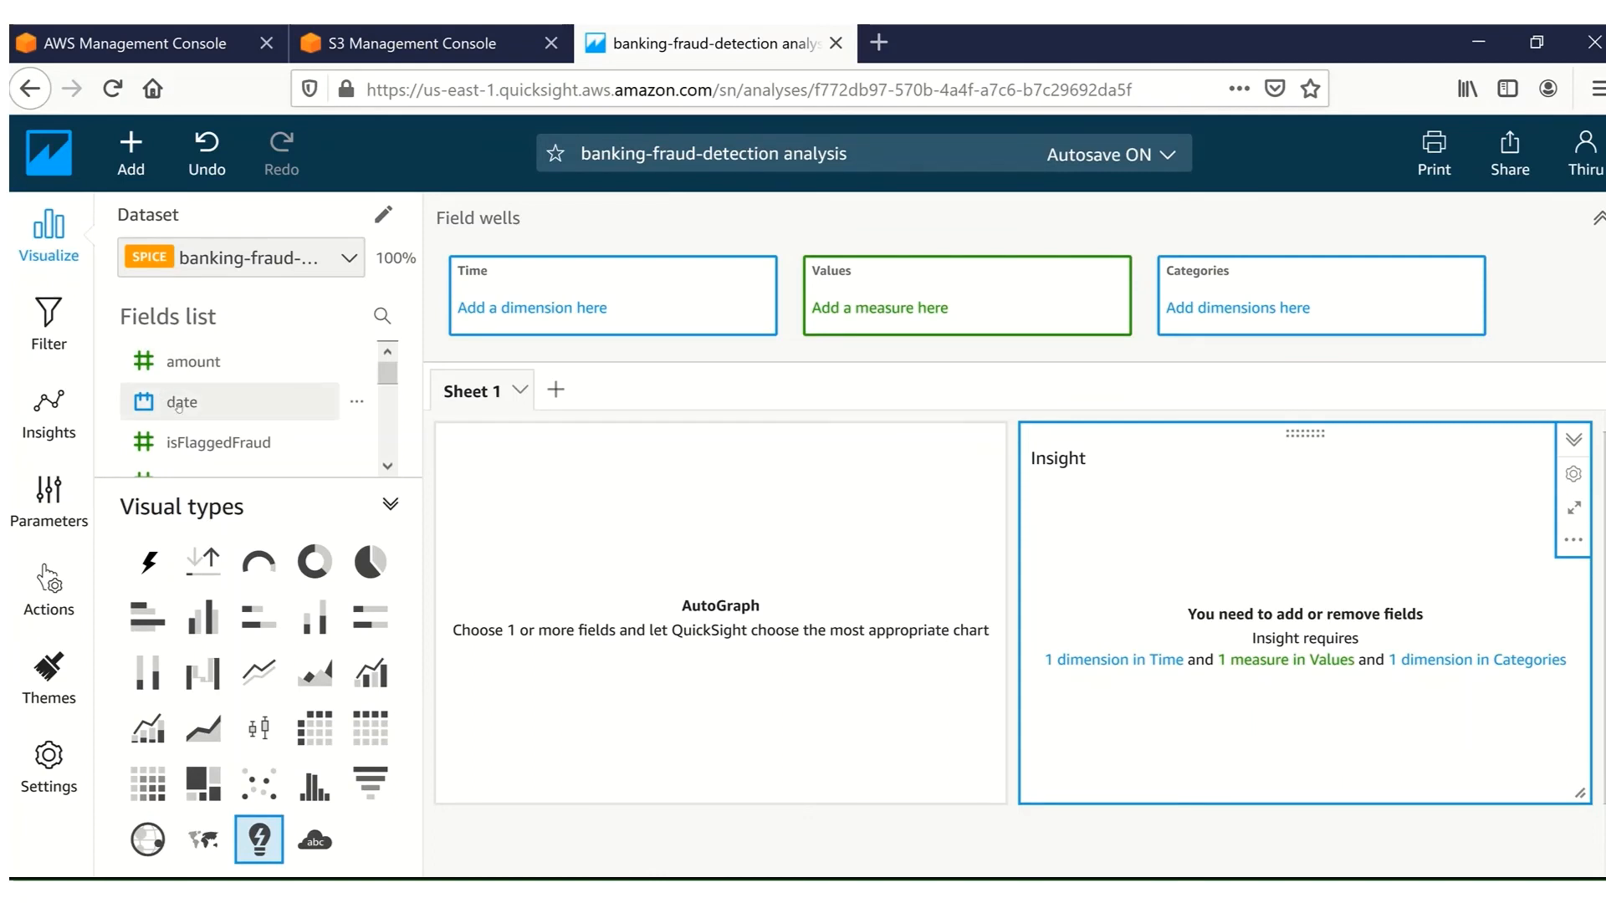
drag(178, 407, 568, 311)
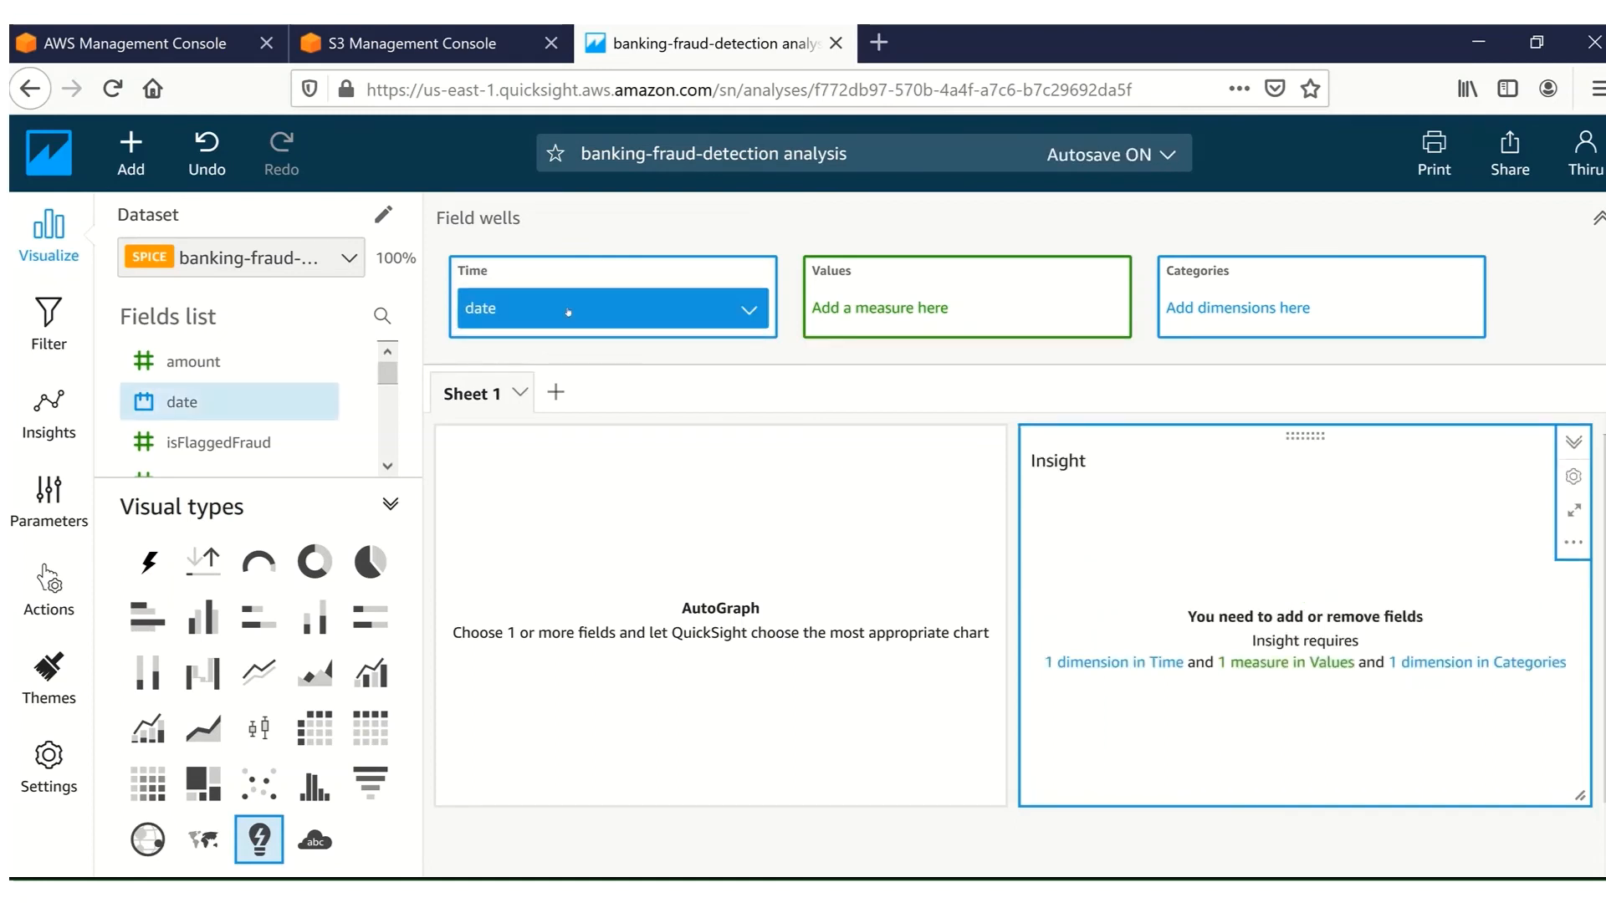
click(749, 309)
mouse_move(851, 360)
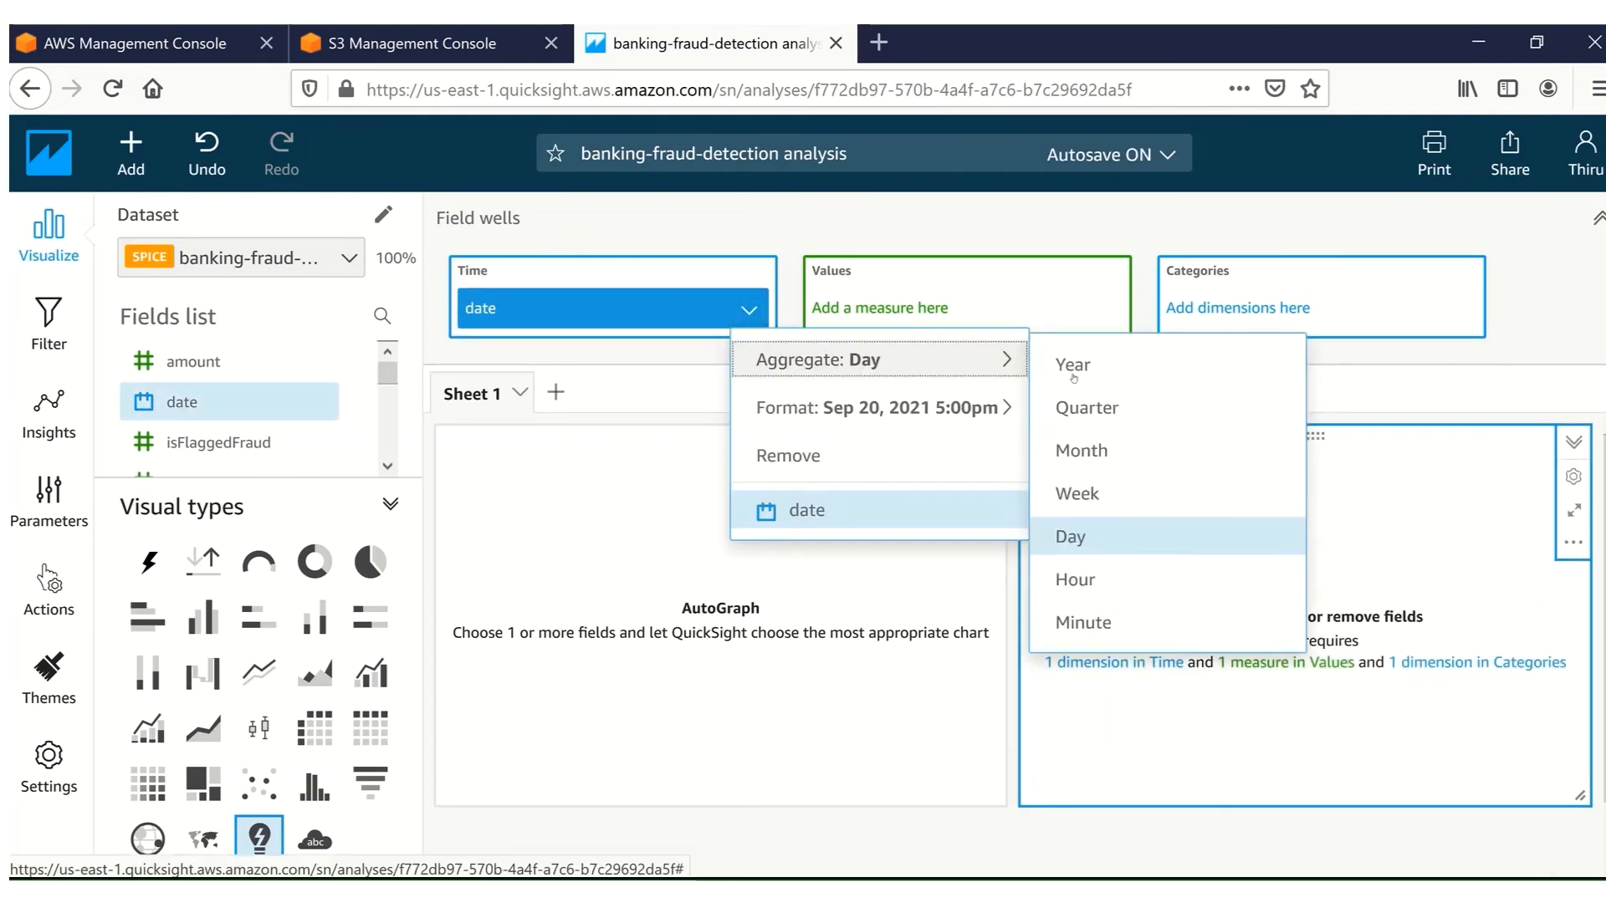
click(1088, 574)
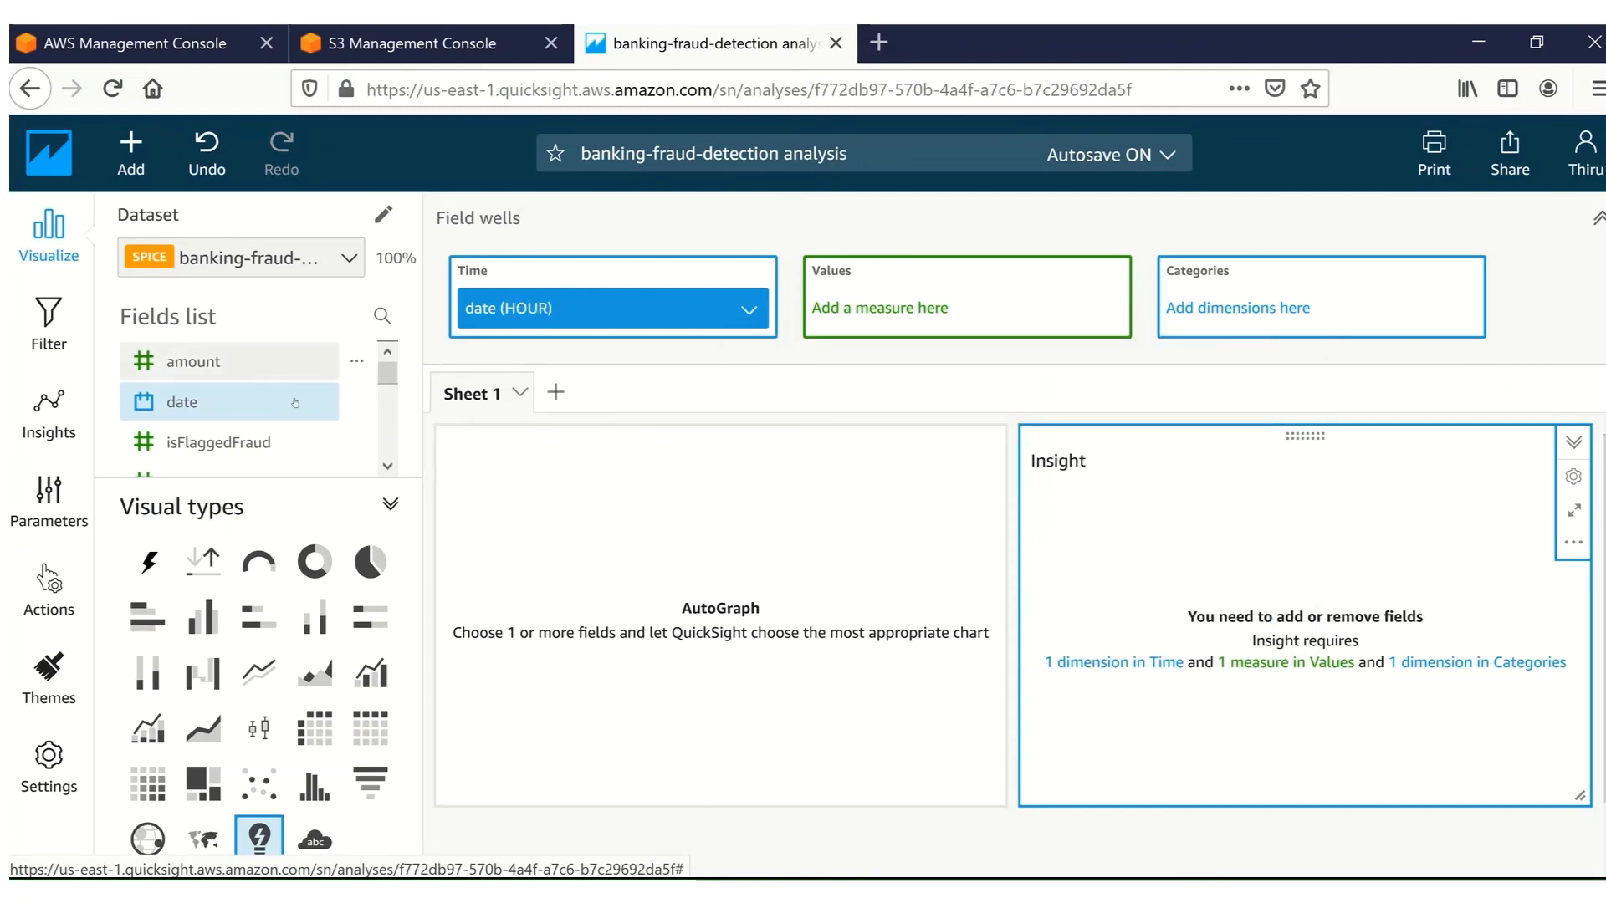
Add amount to the Values well and type to the Categories well.
drag(189, 352, 942, 308)
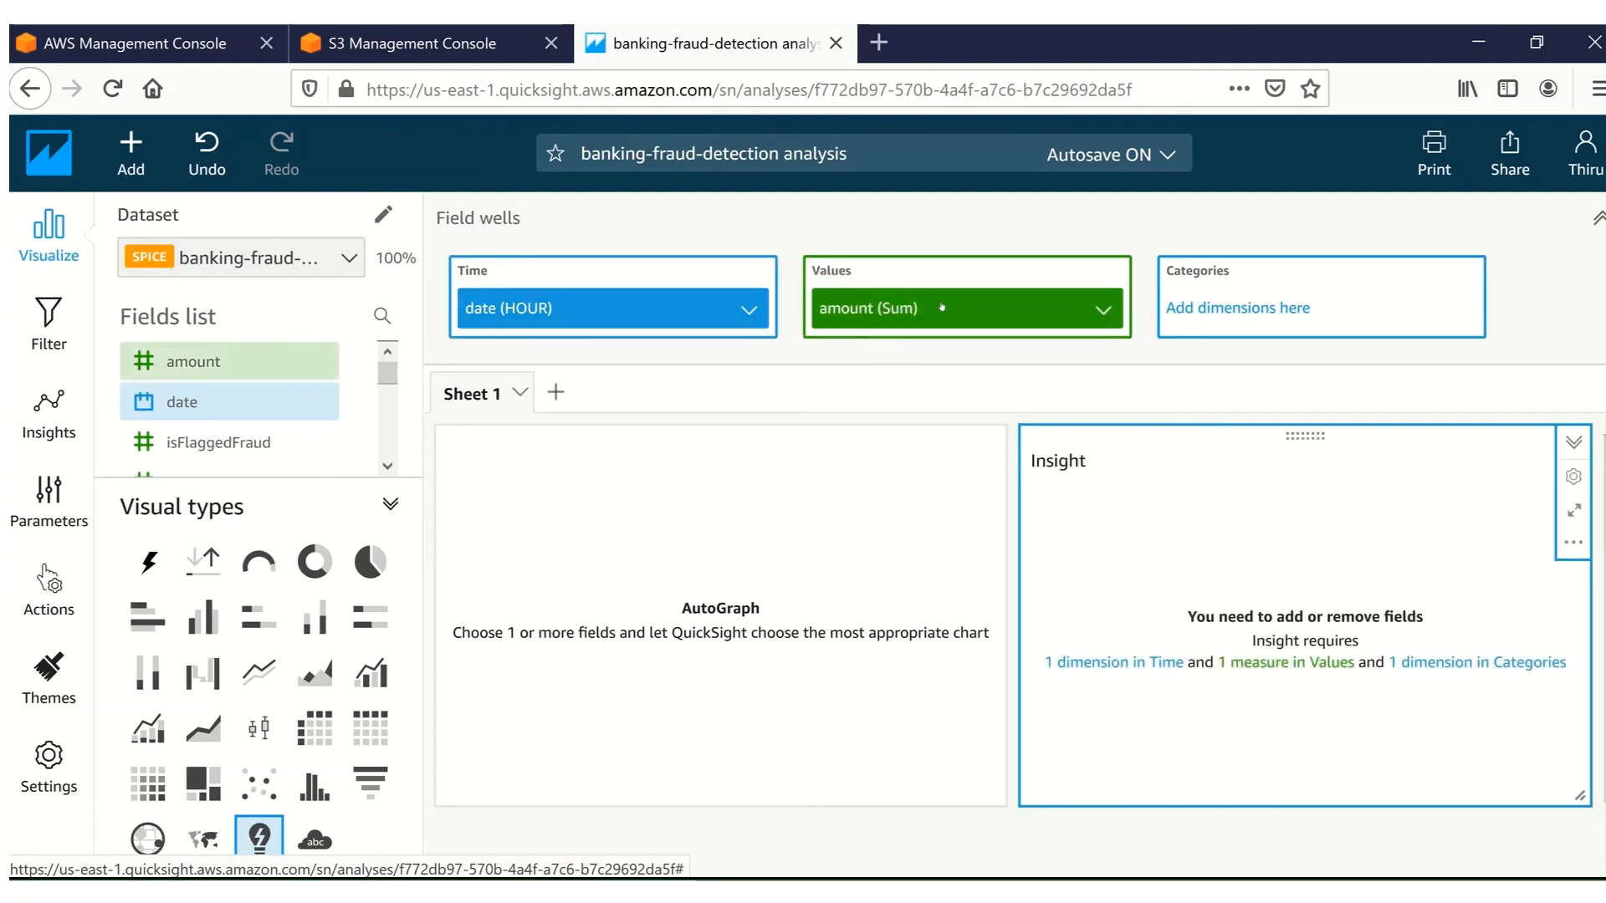
click(389, 468)
scroll(391, 470, down, 3)
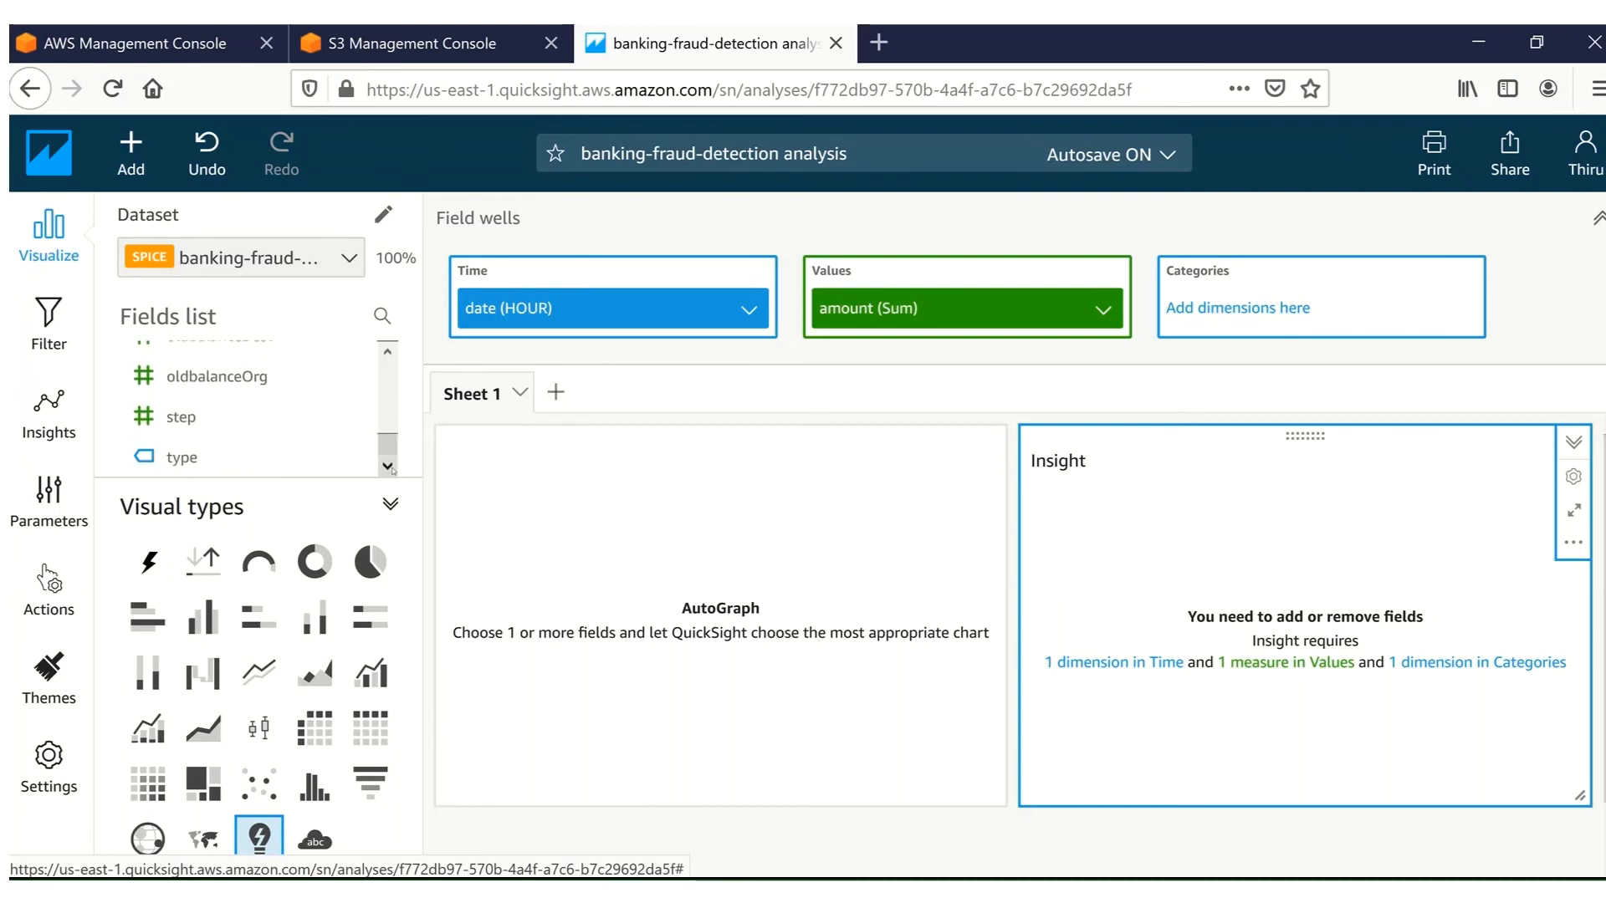
drag(159, 460, 1268, 307)
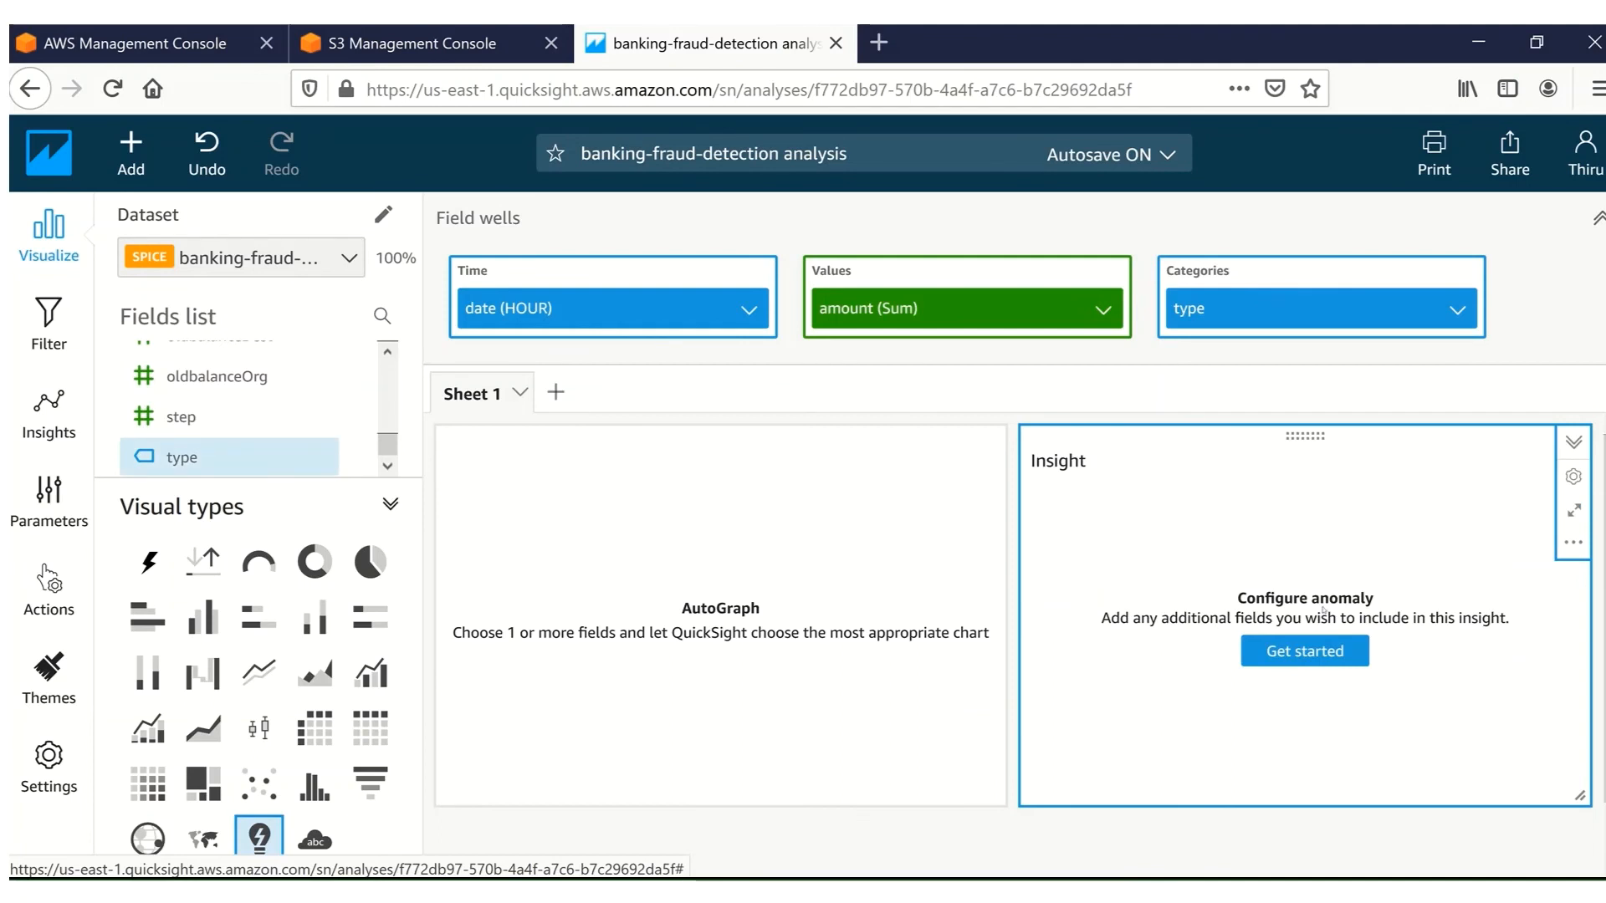
Configure the anomaly detection to analyze all combinations of the categories and save the configuration.
click(1319, 650)
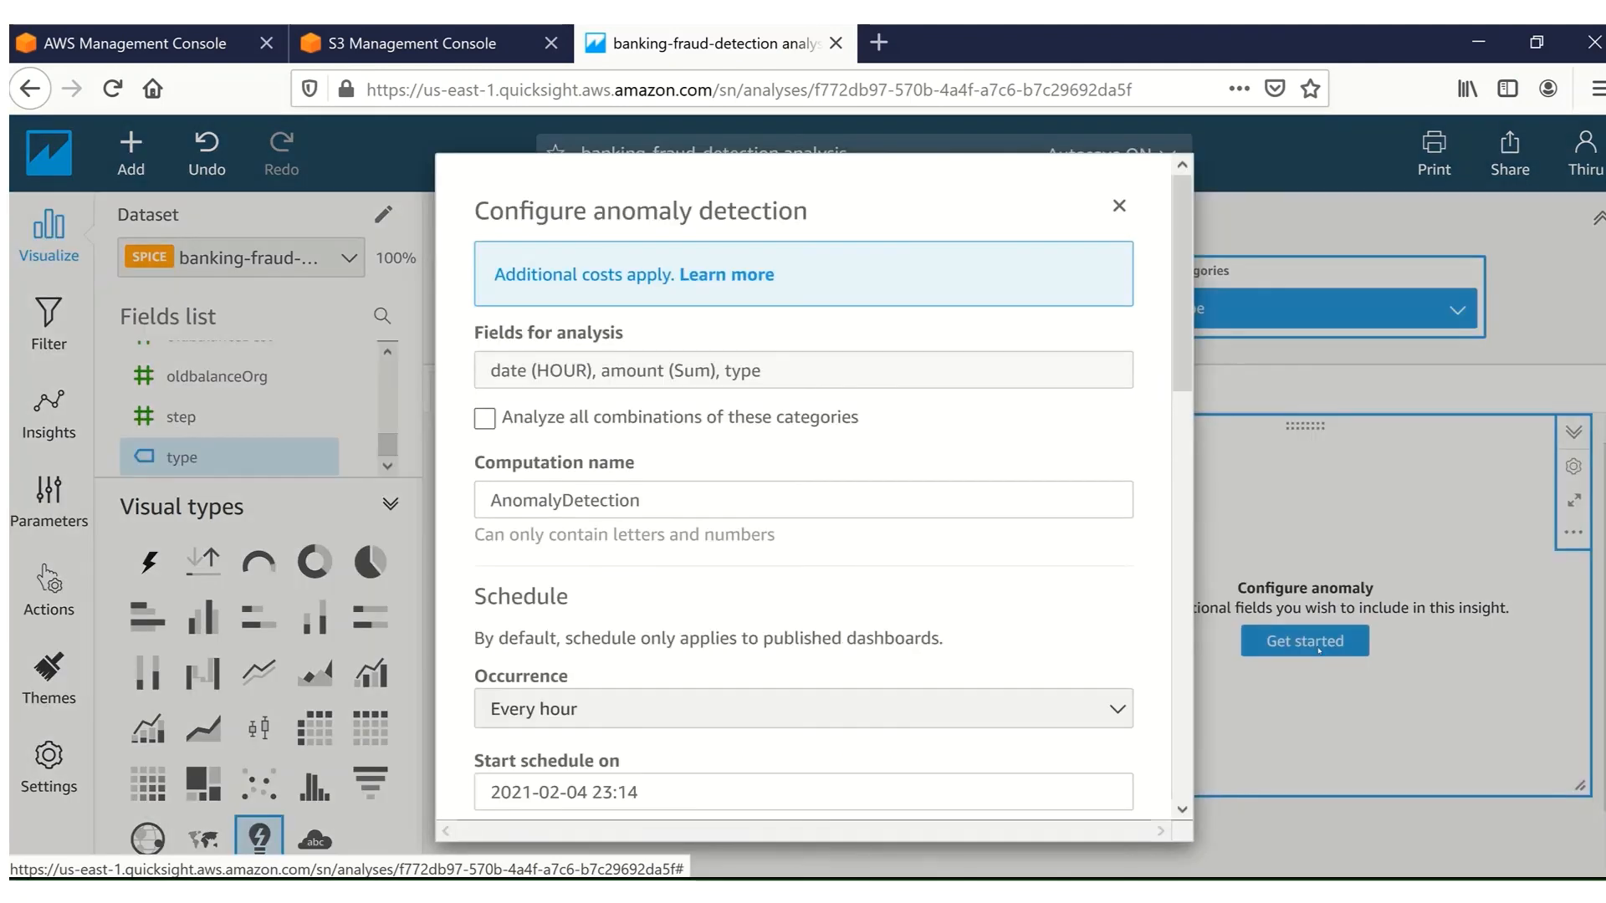
click(485, 420)
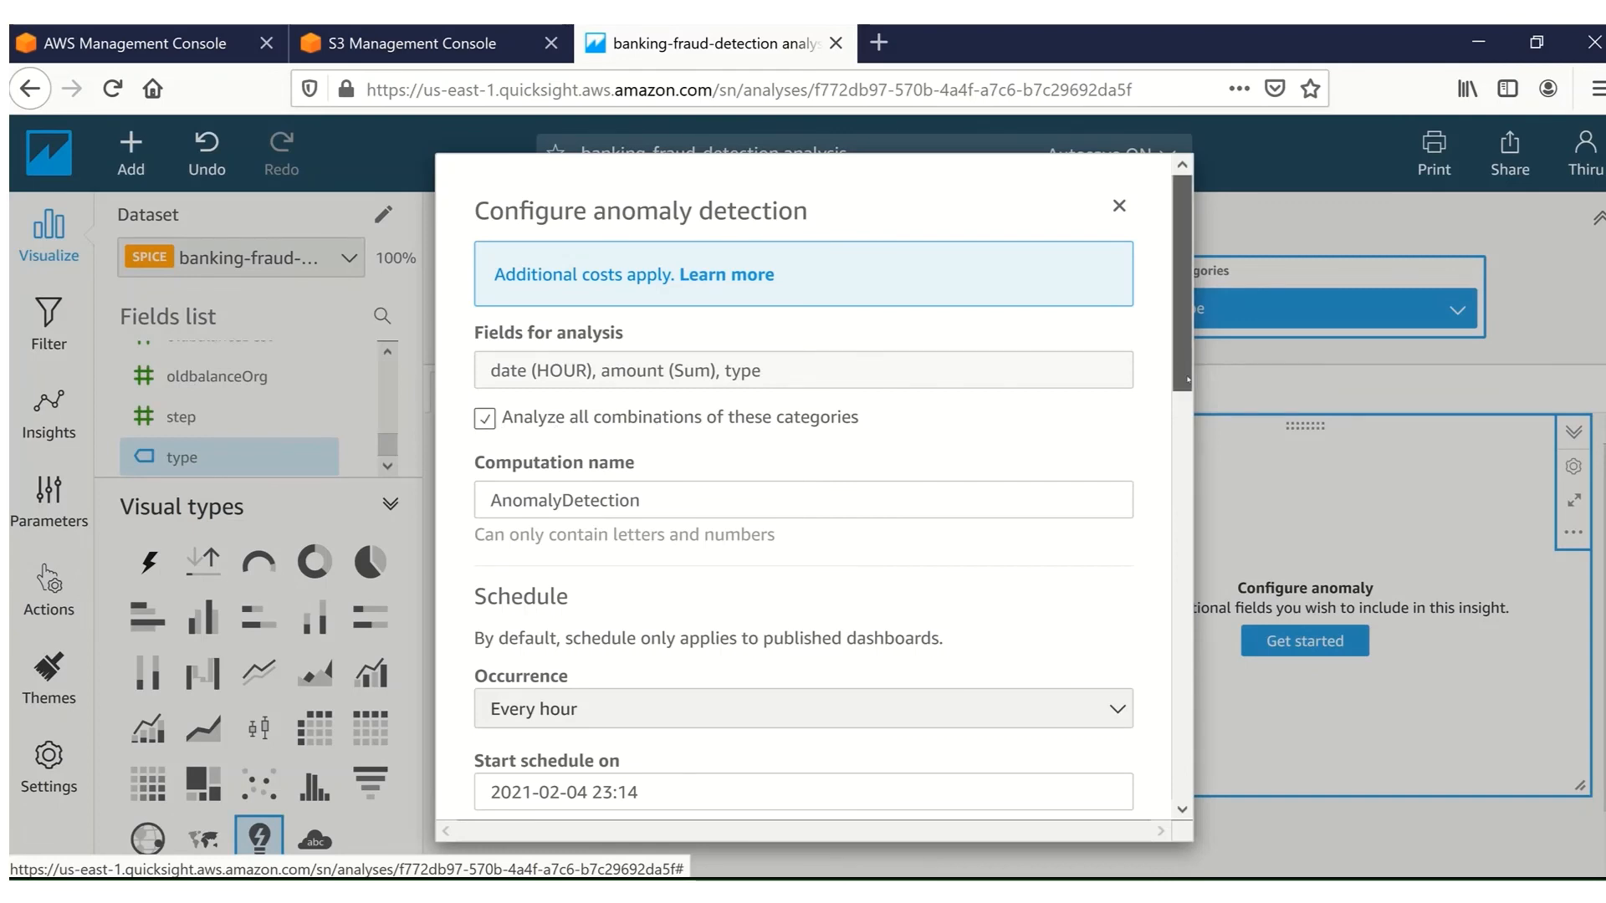
scroll(1198, 366, down, 2)
scroll(1208, 438, down, 10)
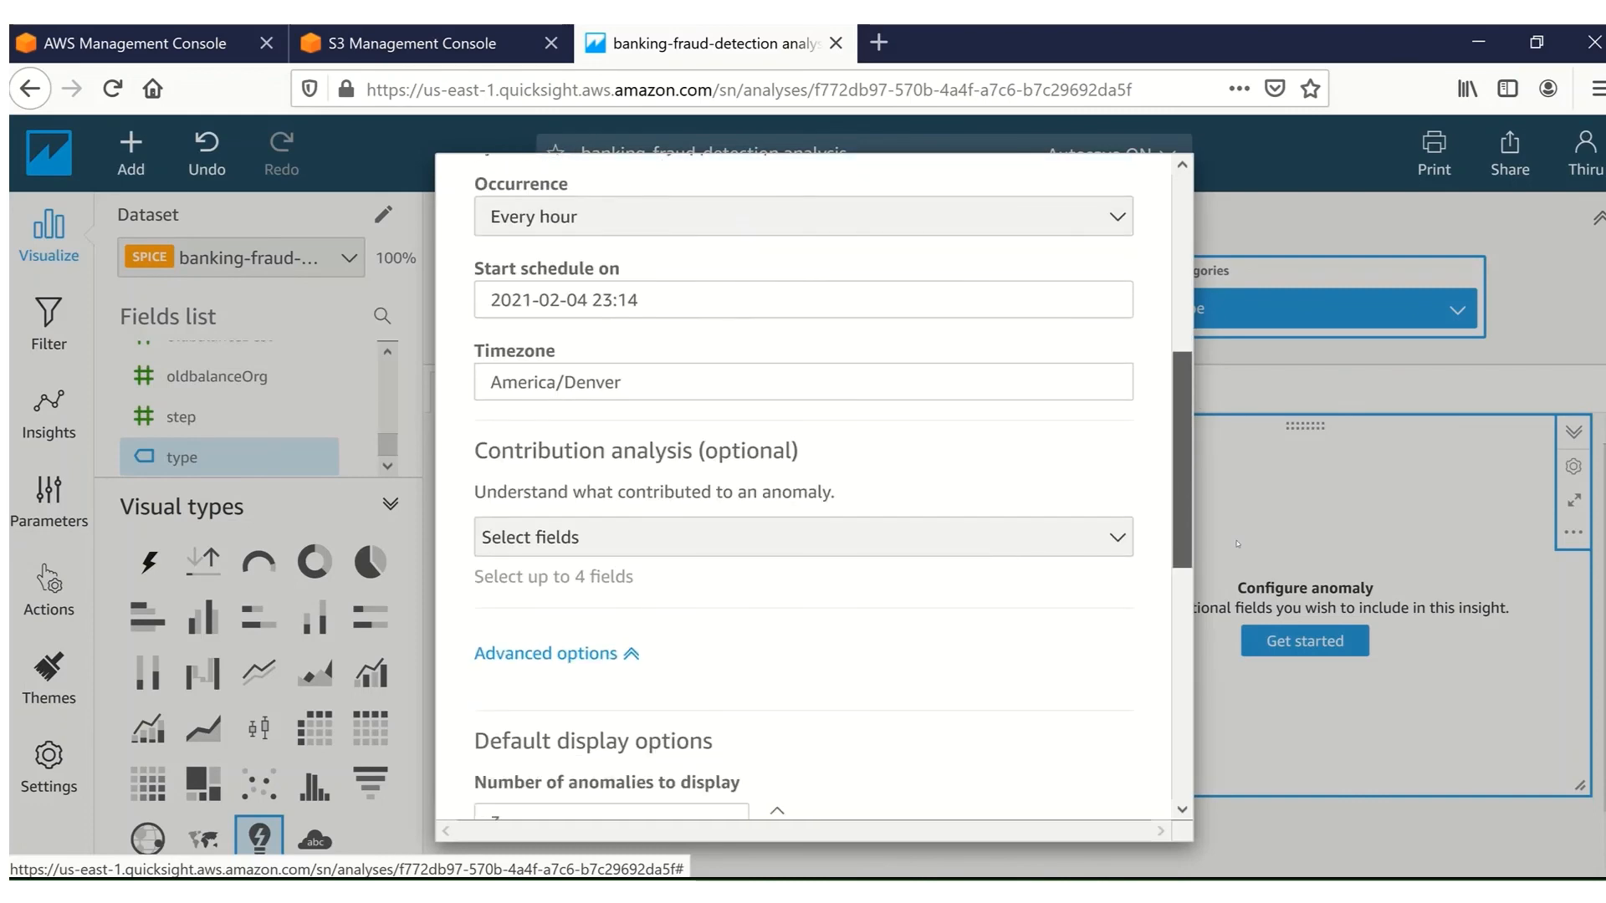
scroll(1268, 794, down, 2)
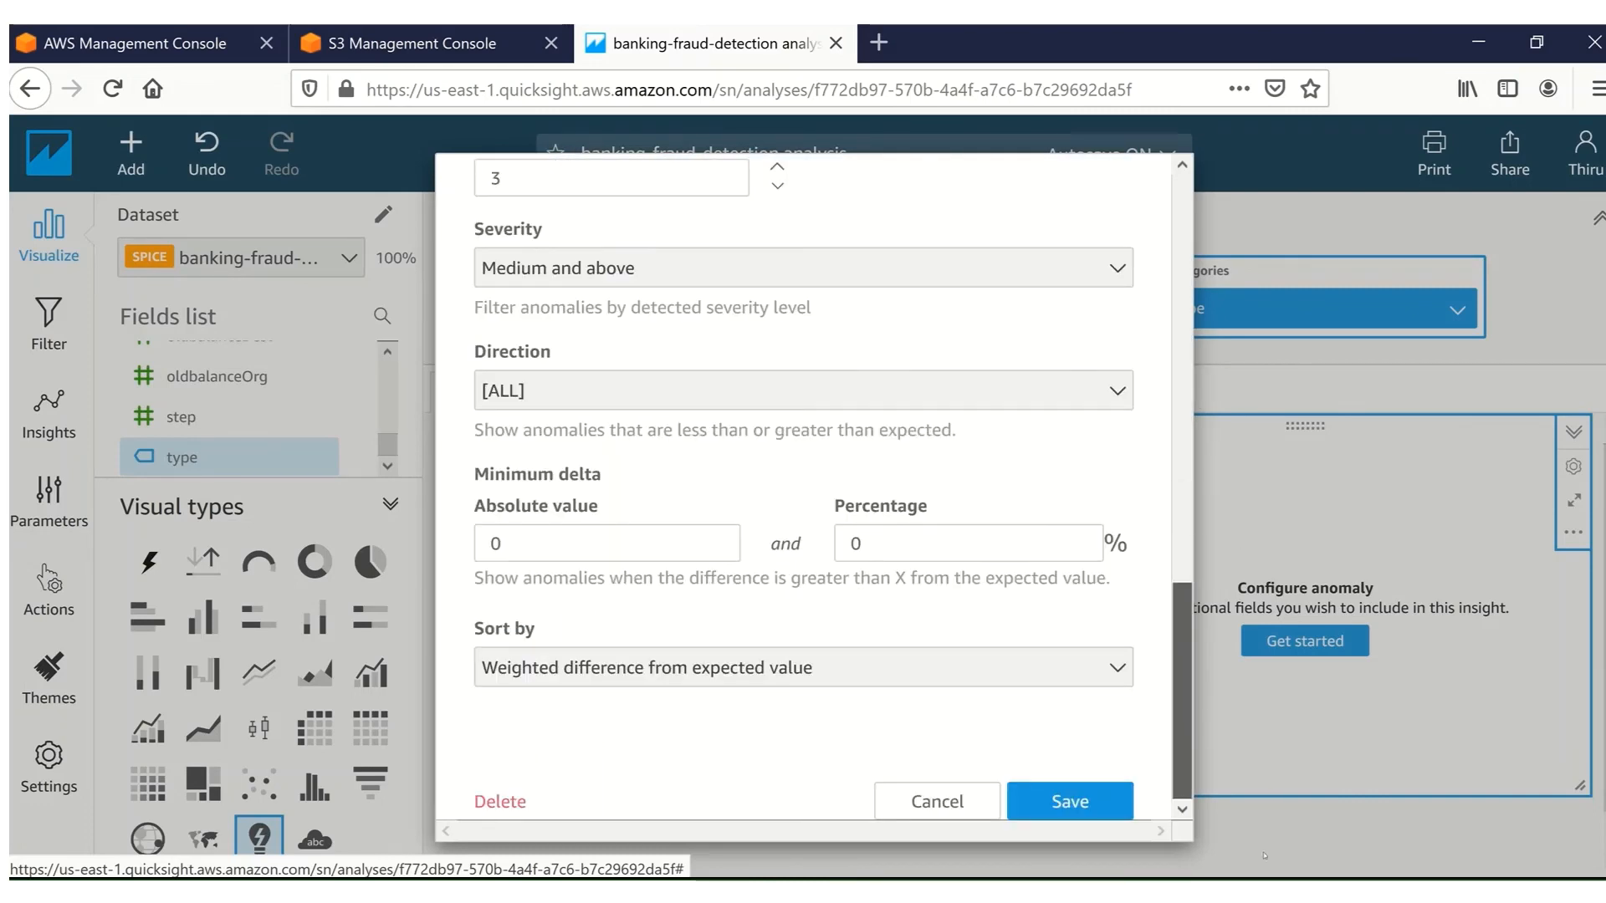
click(1067, 801)
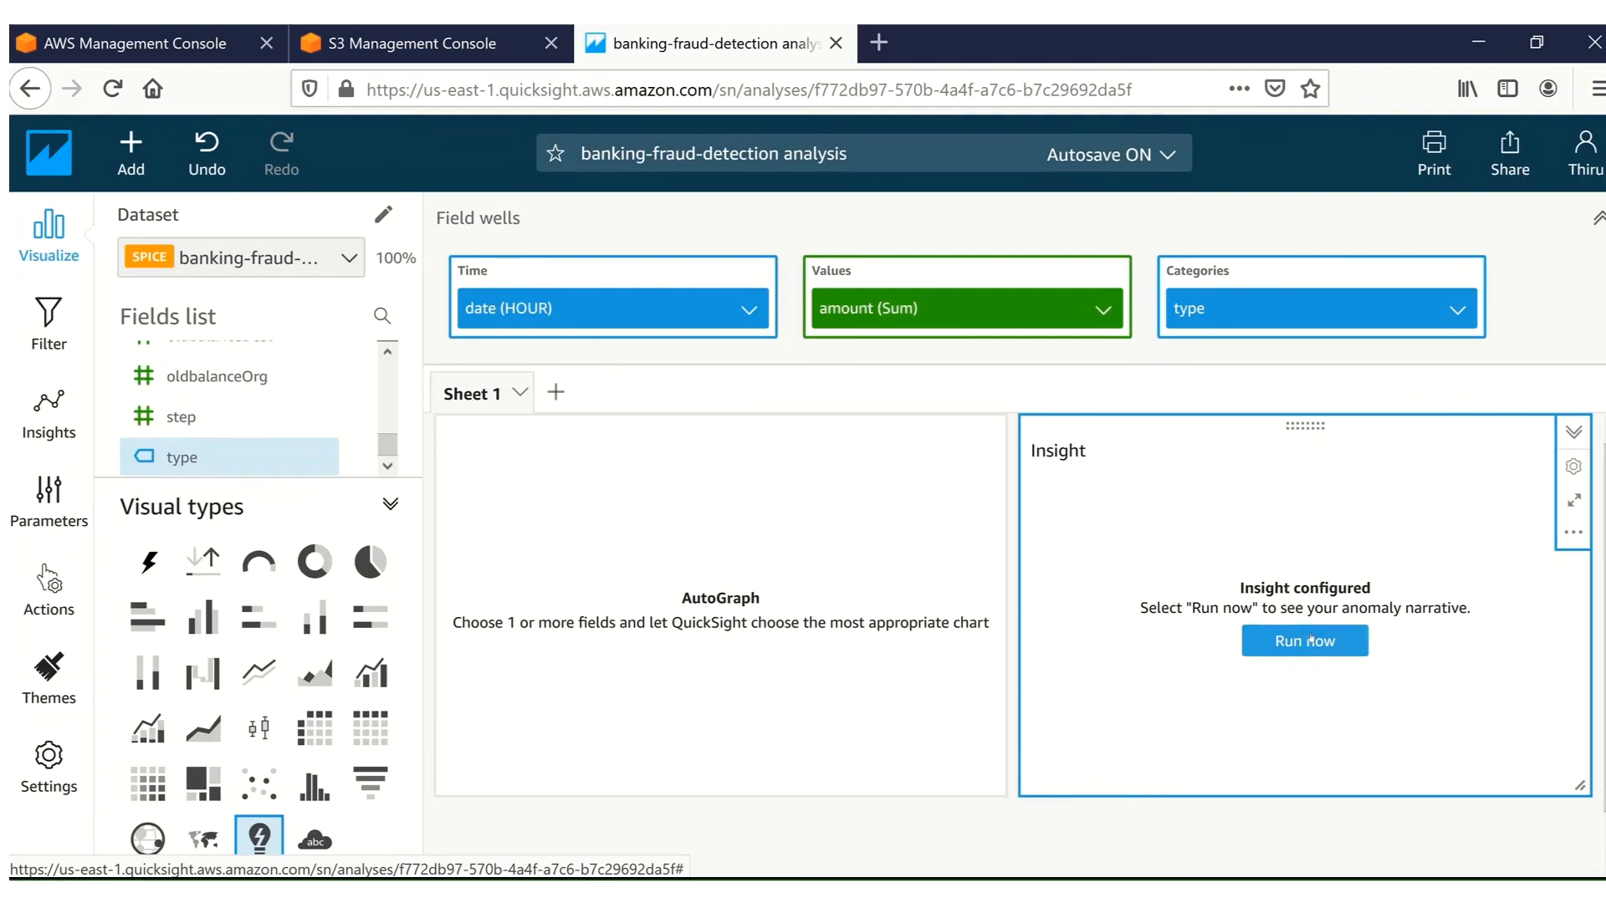
Run the anomaly insight and open its anomaly exploration page.
click(1310, 639)
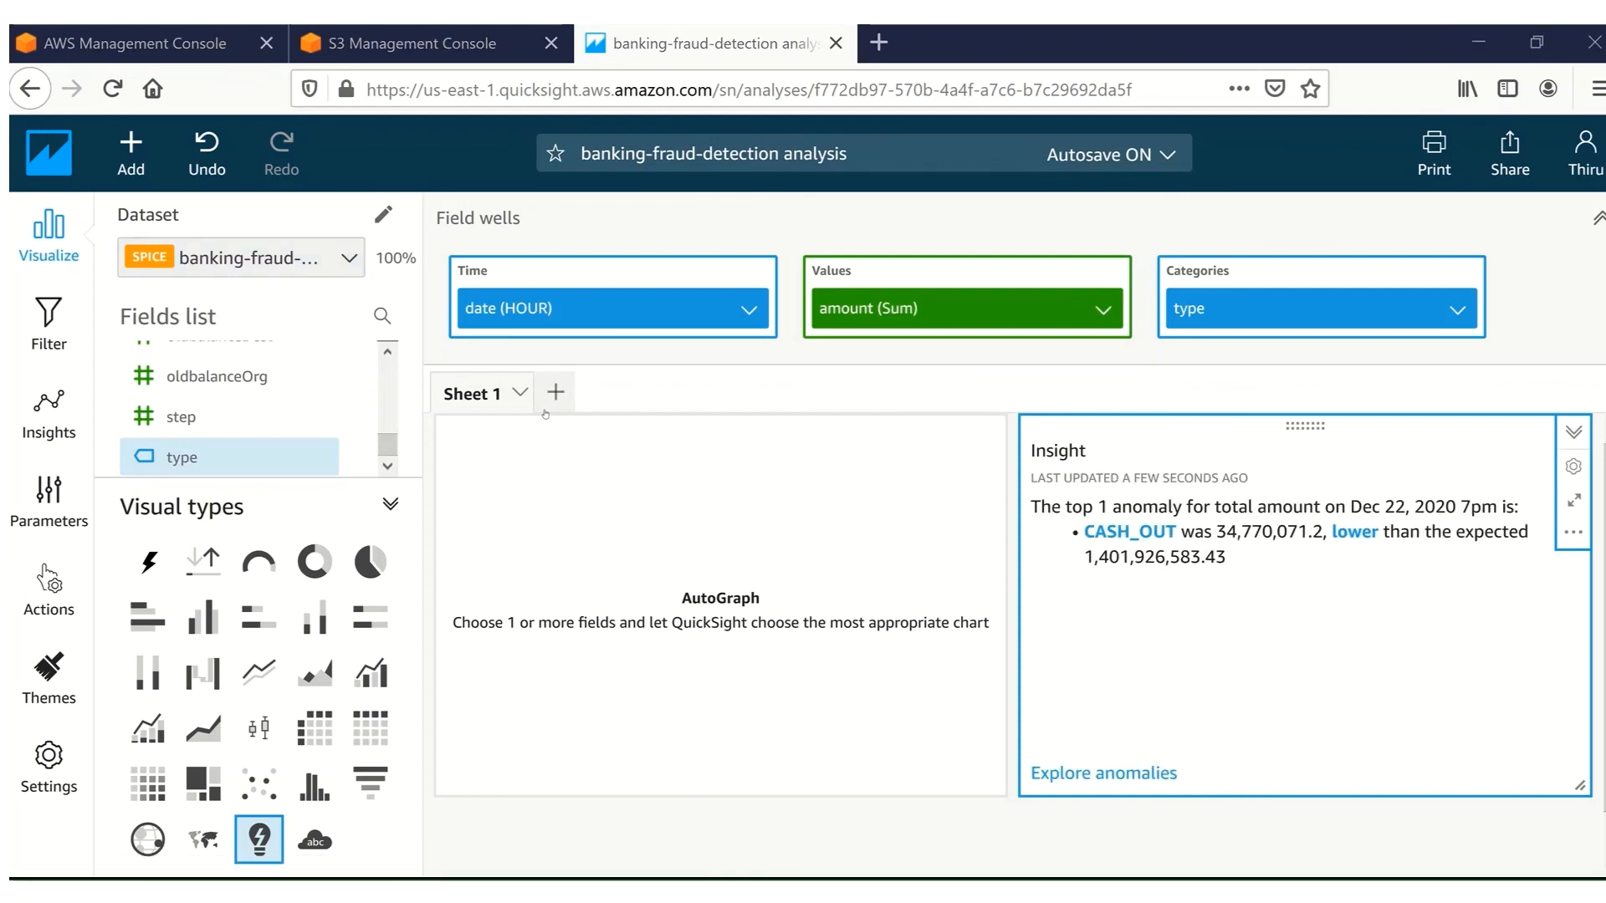
click(1098, 771)
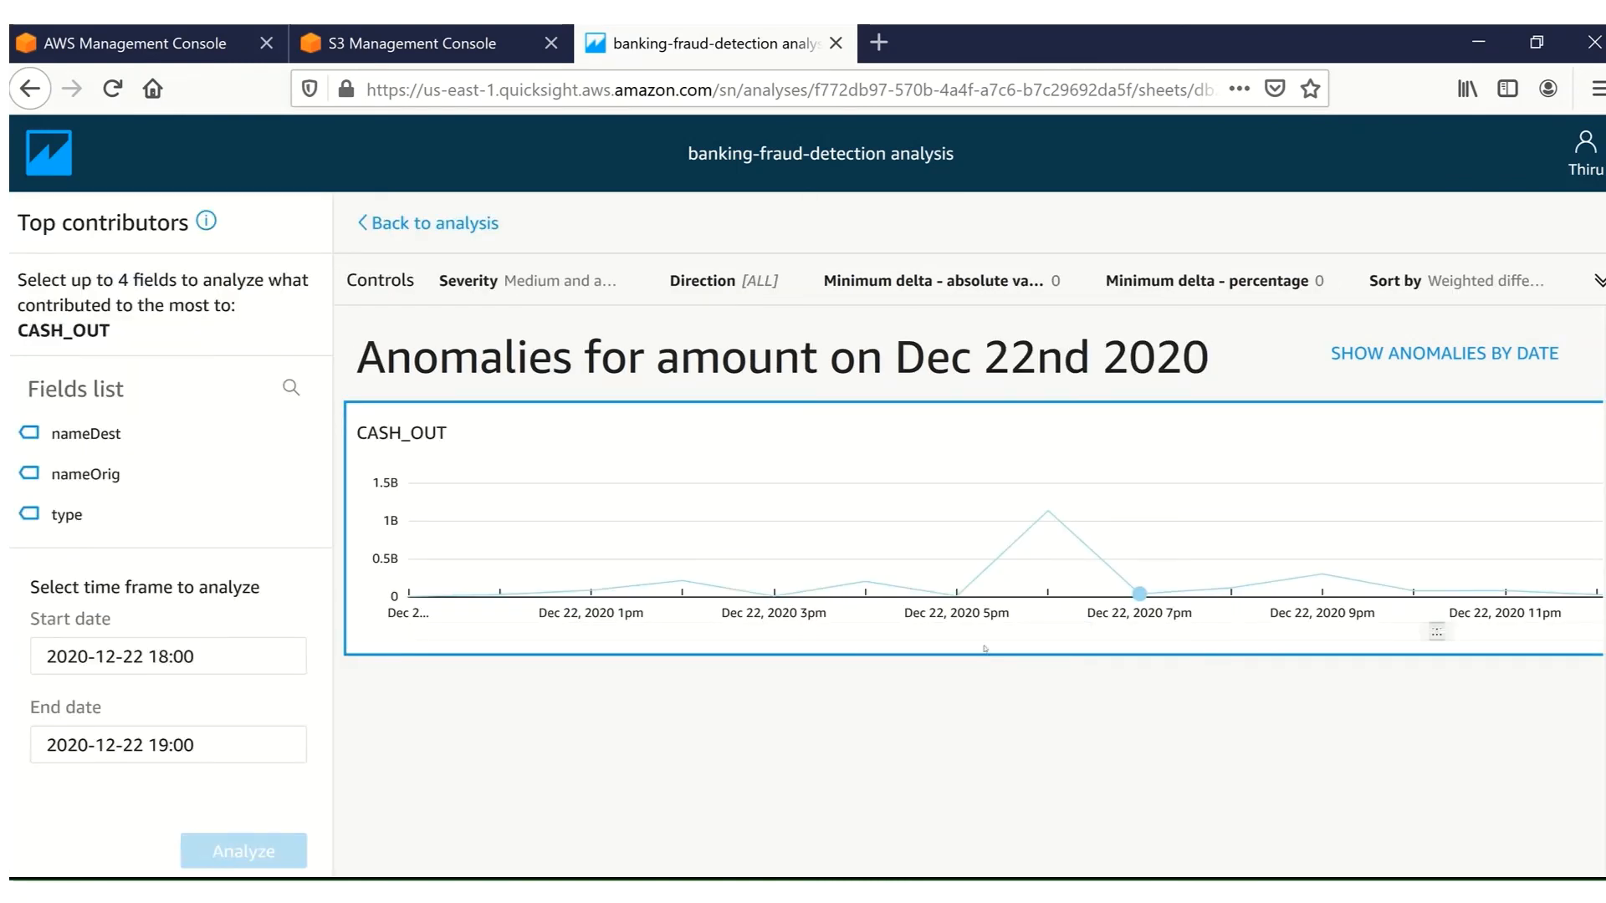
Show the anomalies by date on the exploration page and review the anomaly chart.
click(1364, 355)
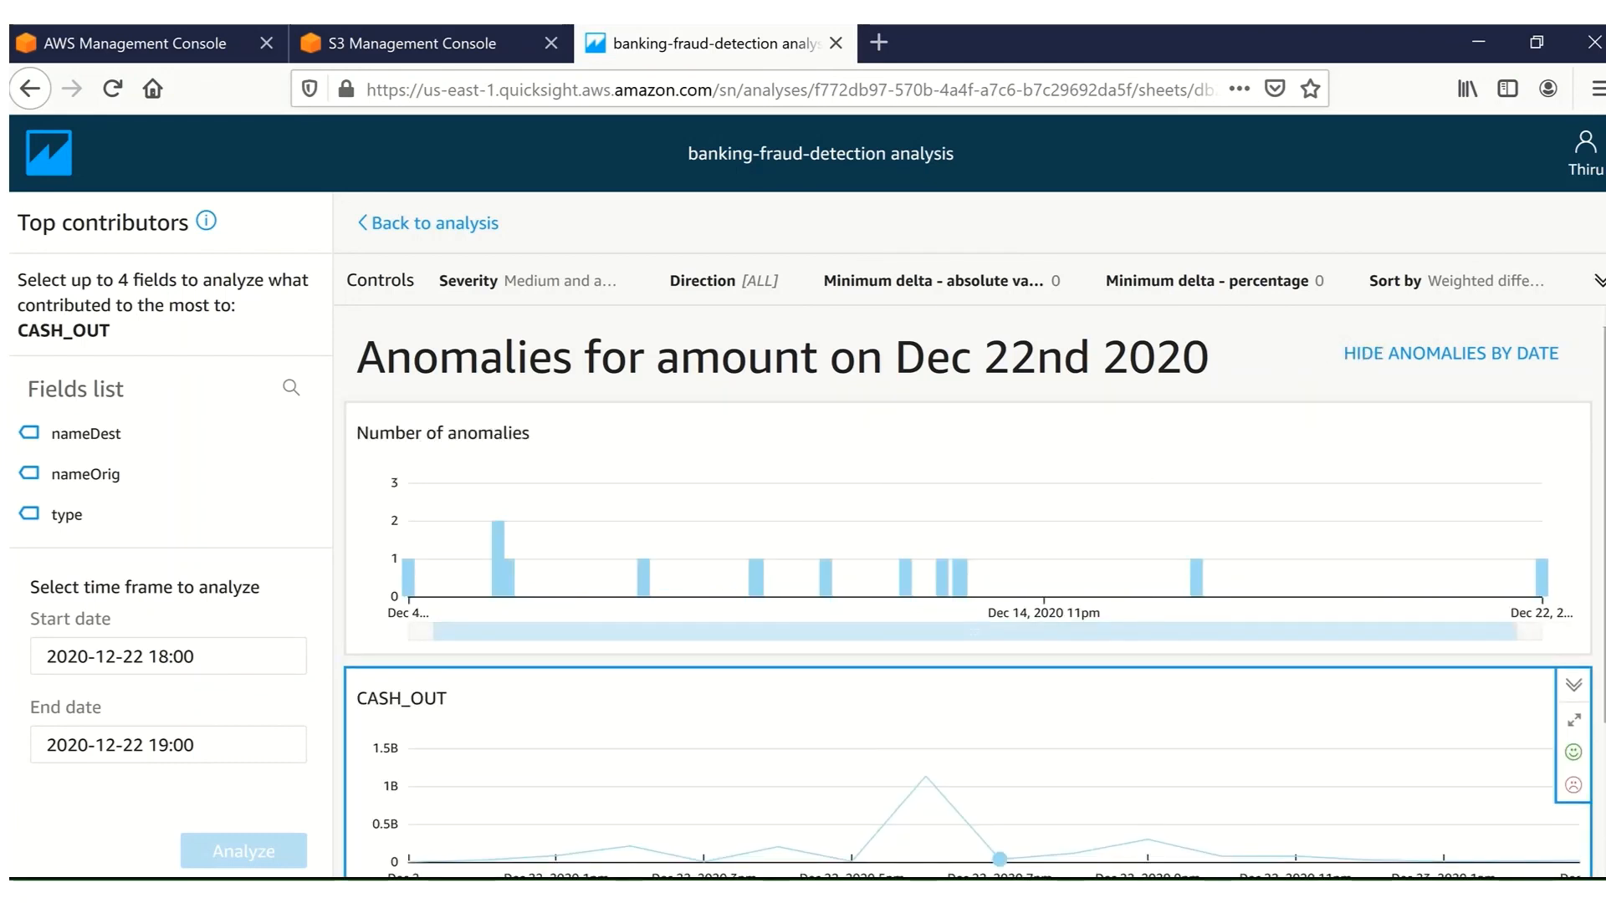
drag(1605, 435, 1604, 523)
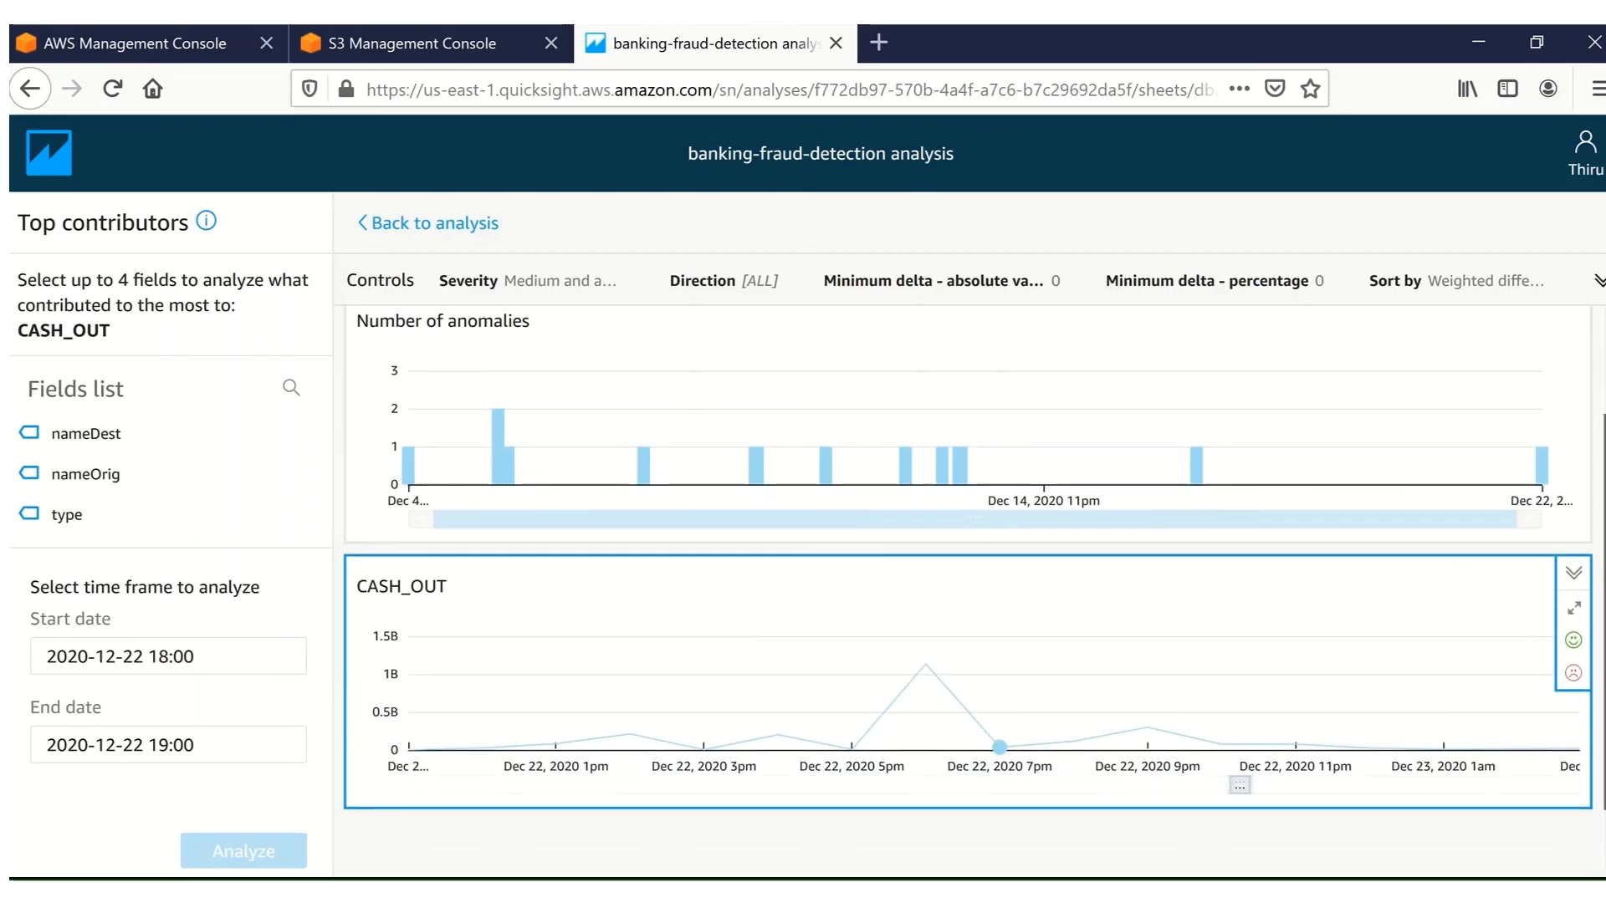